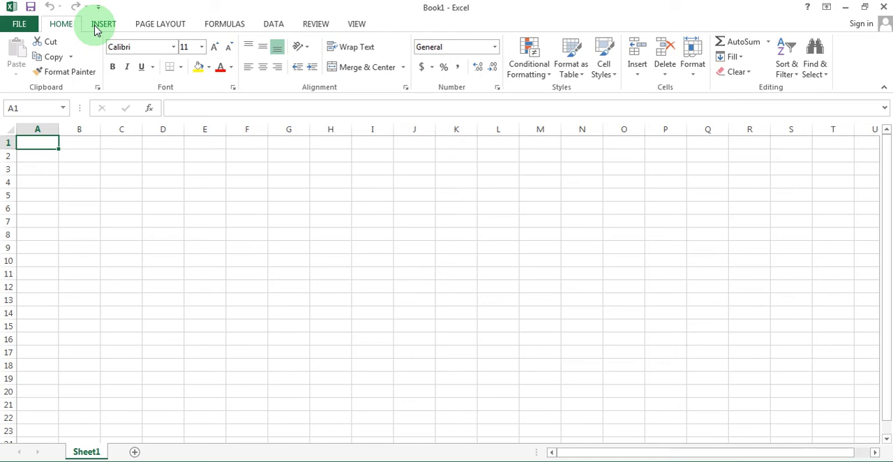
Enter the heading Data in A1 and the values 3, 5, 4, 6 and 7 in A2:A6.
{"action": "type", "text": "Data"}
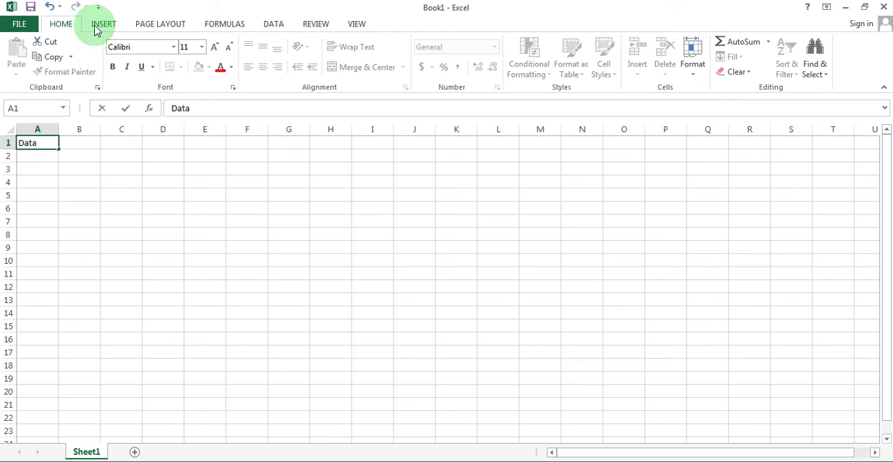
{"action": "key", "text": "Return"}
{"action": "type", "text": "3"}
{"action": "key", "text": "Return"}
{"action": "type", "text": "5"}
{"action": "key", "text": "Return"}
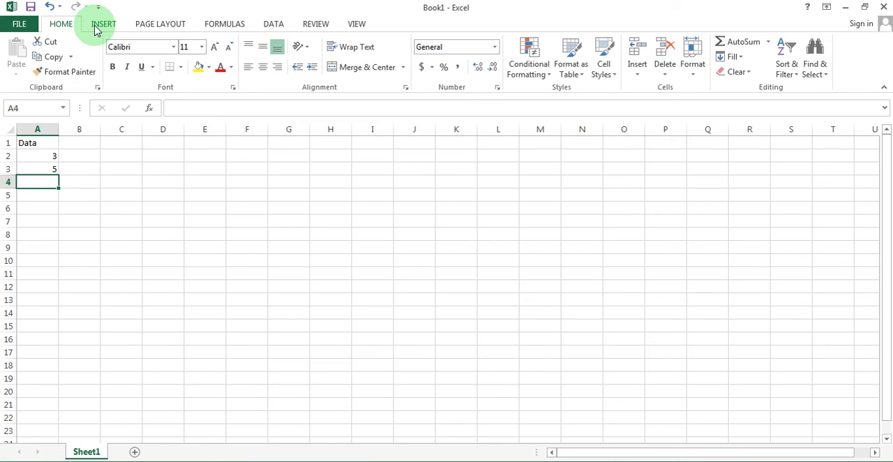
{"action": "type", "text": "4"}
{"action": "key", "text": "Return"}
{"action": "type", "text": "6"}
{"action": "key", "text": "Return"}
{"action": "type", "text": "7"}
{"action": "key", "text": "Return"}
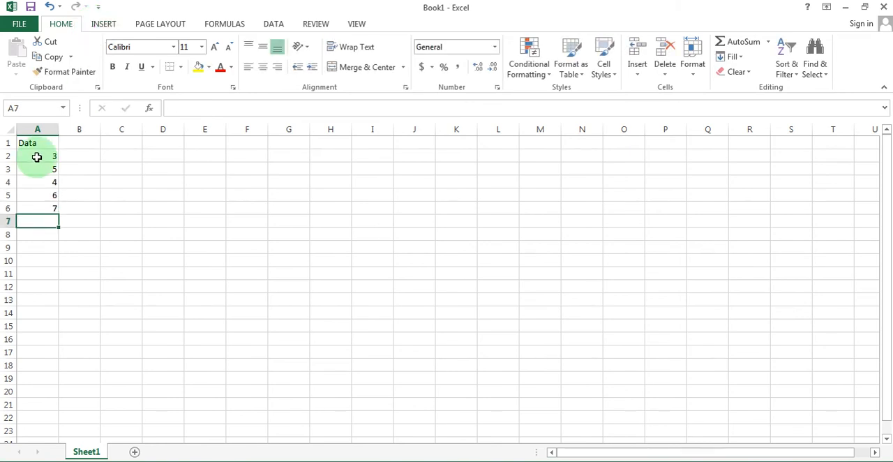
Apply Outside Borders to the first group of values in A2:A6.
{"action": "left_click_drag", "start_coordinate": [36, 155], "coordinate": [35, 208]}
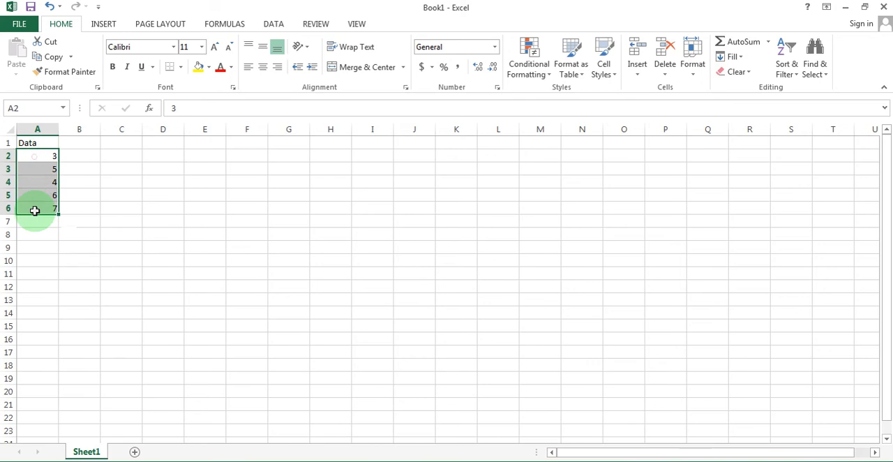
{"action": "left_click", "coordinate": [180, 67]}
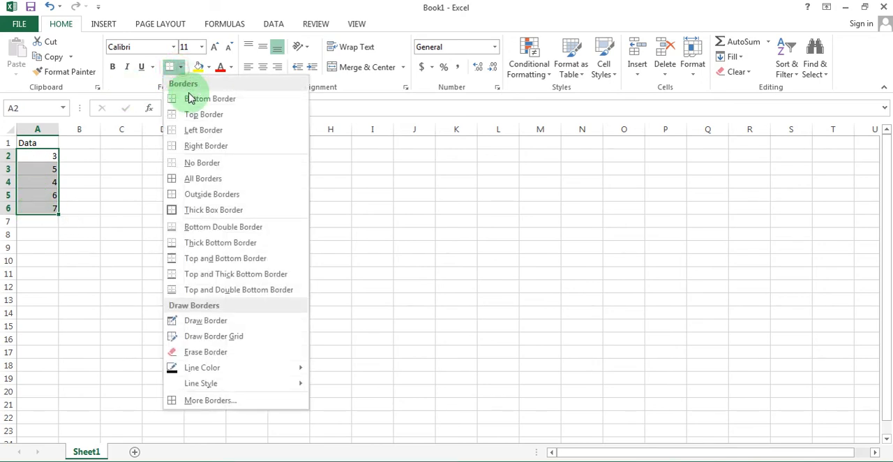
{"action": "left_click", "coordinate": [190, 194]}
Enter the values 10, 11, 12, 11, 10 and 12 in cells A7:A12.
{"action": "left_click", "coordinate": [42, 222]}
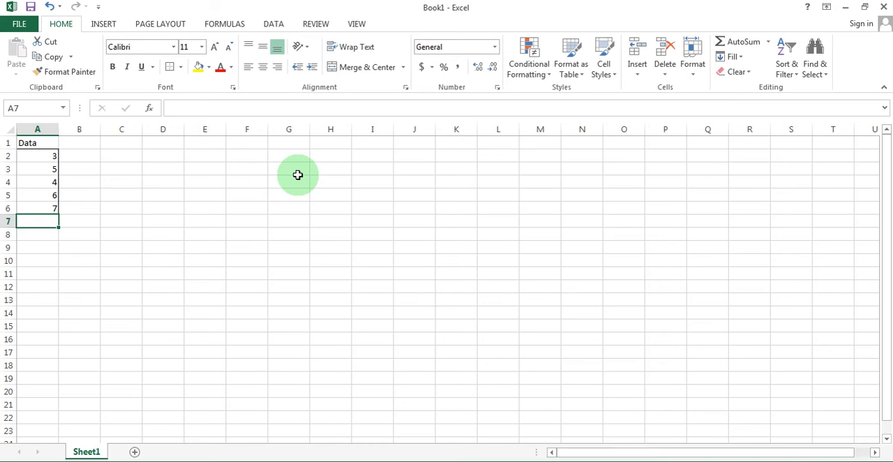
{"action": "type", "text": "10"}
{"action": "key", "text": "Return"}
{"action": "type", "text": "11"}
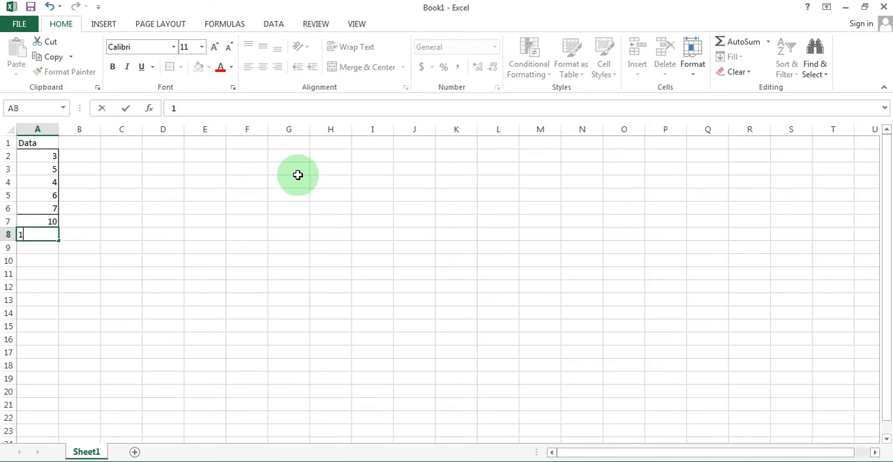
{"action": "key", "text": "Return"}
{"action": "type", "text": "12"}
{"action": "key", "text": "Return"}
{"action": "type", "text": "11"}
{"action": "key", "text": "Return"}
{"action": "type", "text": "10"}
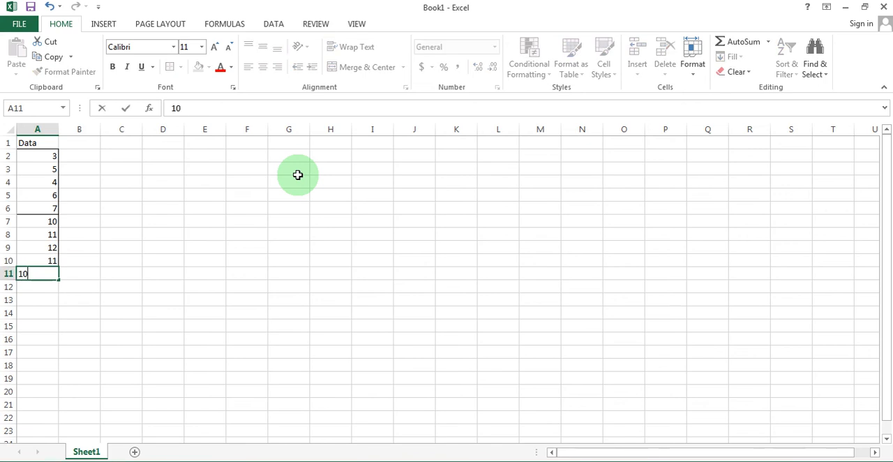
{"action": "key", "text": "Return"}
{"action": "type", "text": "1"}
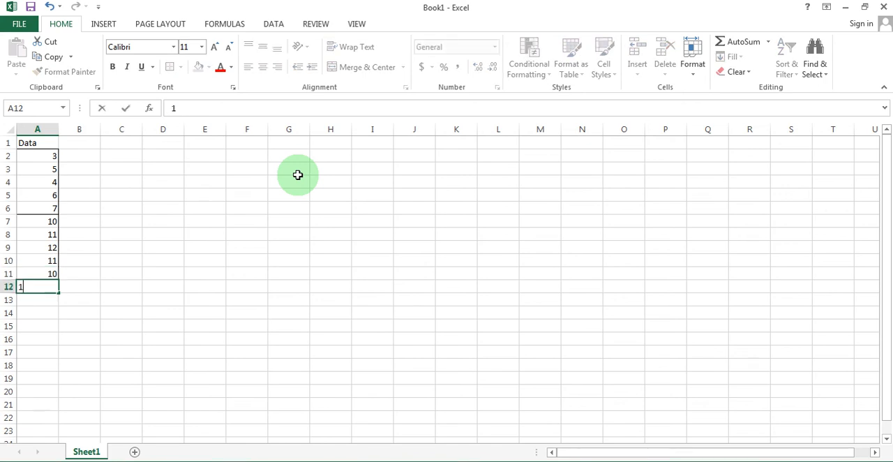
{"action": "type", "text": "2"}
{"action": "key", "text": "Return"}
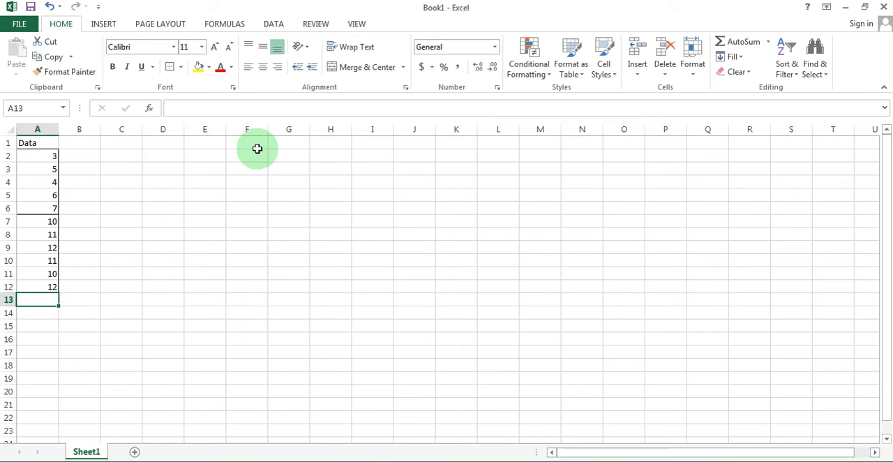
Apply Outside Borders to the second group of values in A7:A12.
{"action": "left_click_drag", "start_coordinate": [46, 222], "coordinate": [42, 286]}
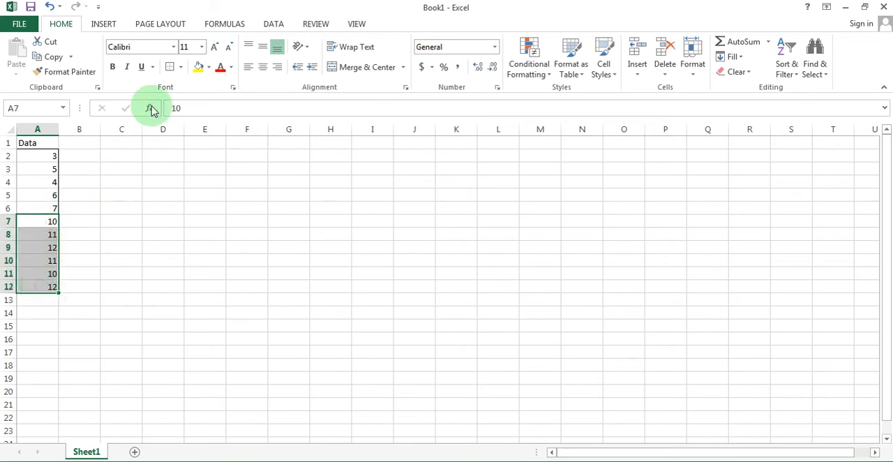
{"action": "left_click", "coordinate": [85, 288]}
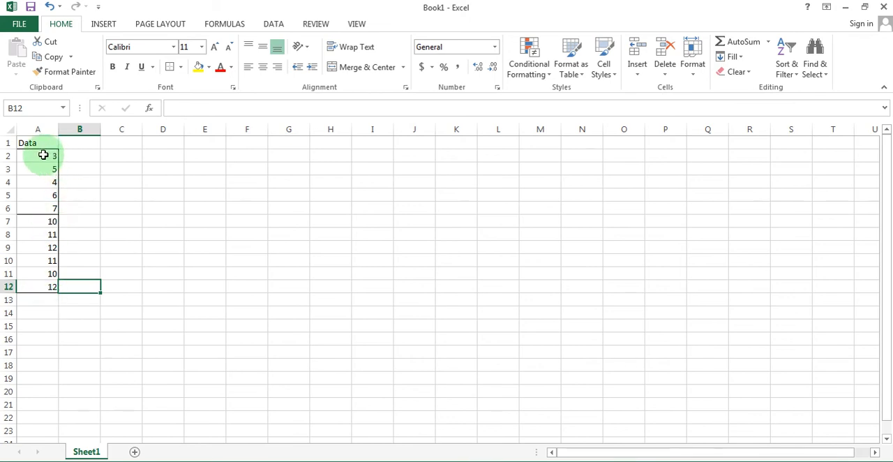
{"action": "left_click_drag", "start_coordinate": [39, 144], "coordinate": [30, 282]}
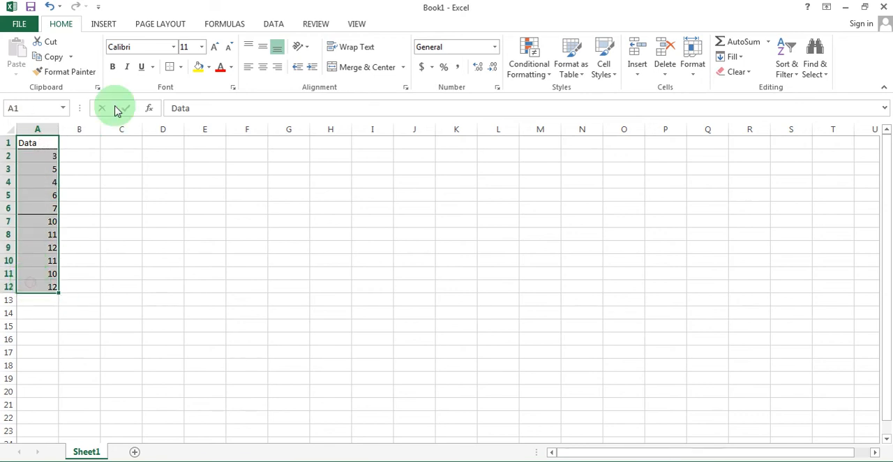
{"action": "left_click", "coordinate": [112, 26]}
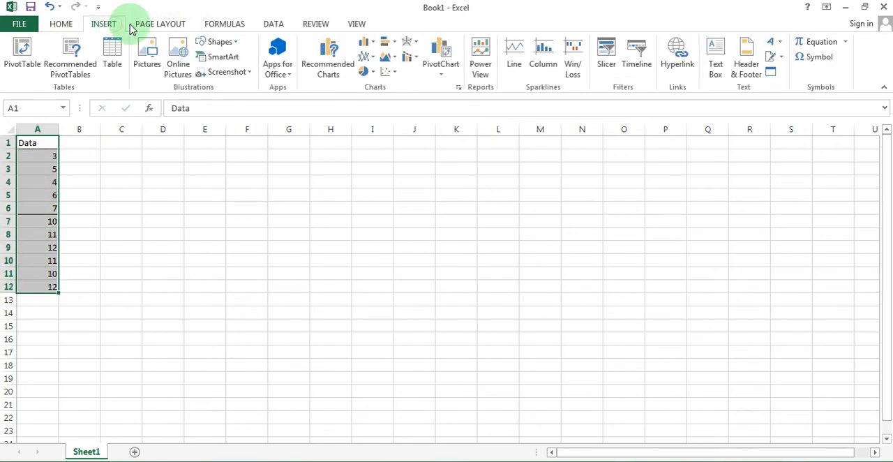
{"action": "left_click", "coordinate": [333, 70]}
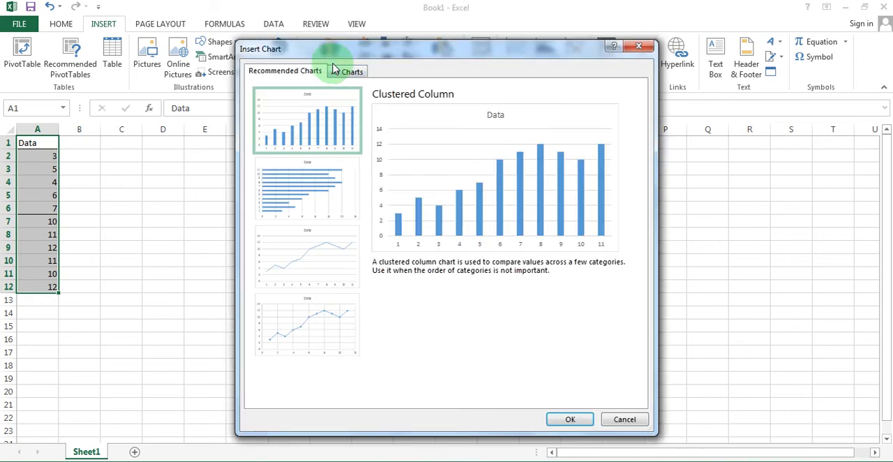
{"action": "left_click", "coordinate": [321, 337]}
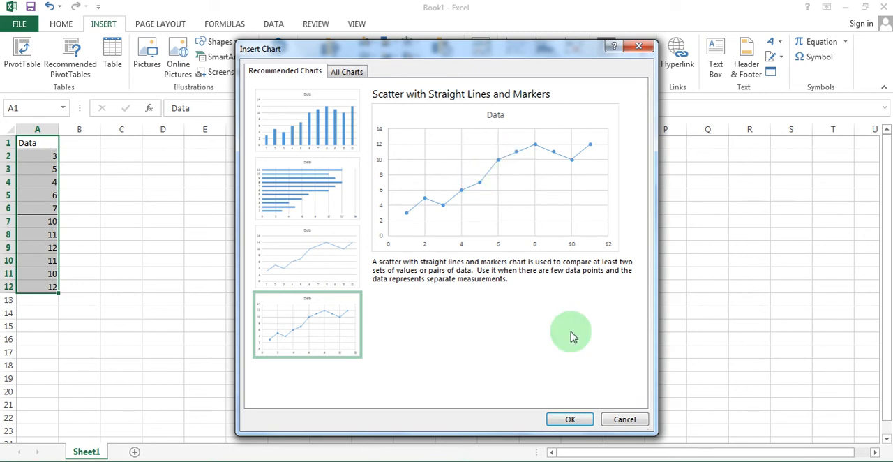
{"action": "left_click", "coordinate": [623, 421]}
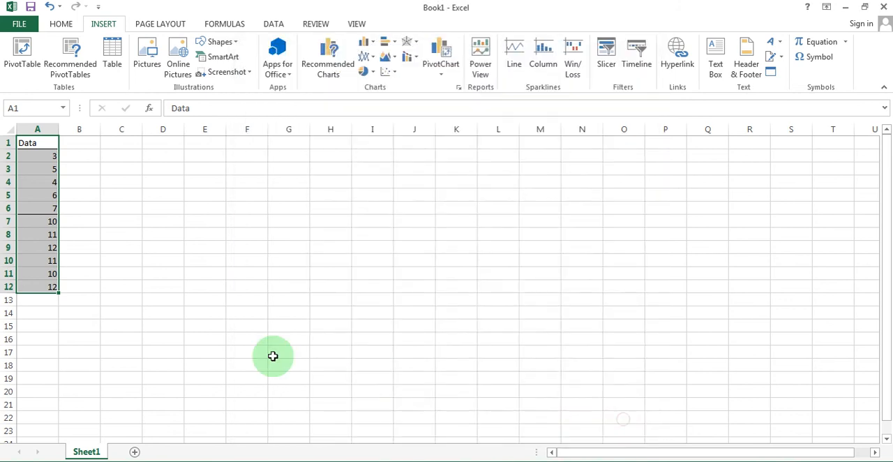
Move the values in A7:A12 to B7:B12 and insert the recommended Line chart from the range A1:B12.
{"action": "left_click_drag", "start_coordinate": [44, 222], "coordinate": [74, 291]}
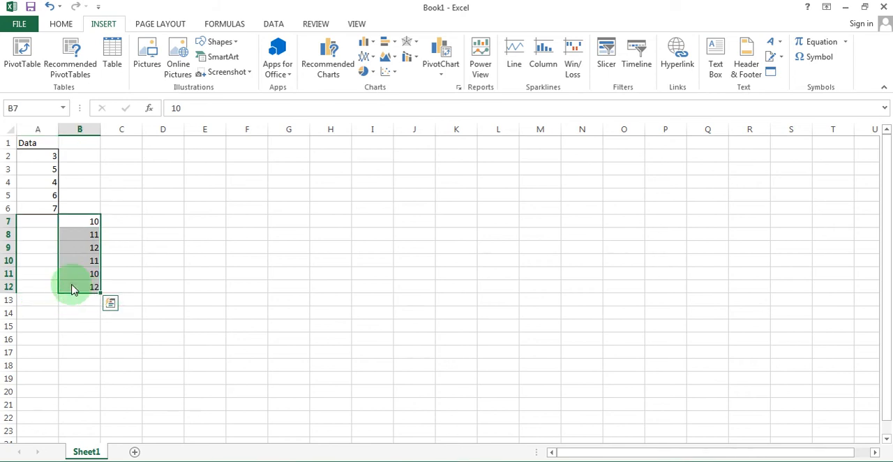
{"action": "left_click", "coordinate": [37, 144]}
{"action": "mouse_move", "coordinate": [37, 144]}
{"action": "left_mouse_down"}
{"action": "mouse_move", "coordinate": [72, 235]}
{"action": "mouse_move", "coordinate": [70, 282]}
{"action": "left_mouse_up"}
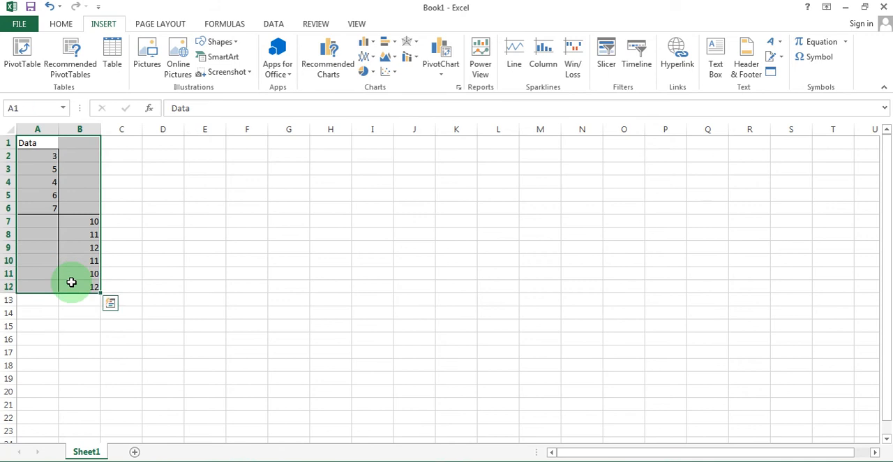
{"action": "left_click", "coordinate": [328, 63]}
{"action": "left_click_drag", "start_coordinate": [365, 119], "coordinate": [371, 204]}
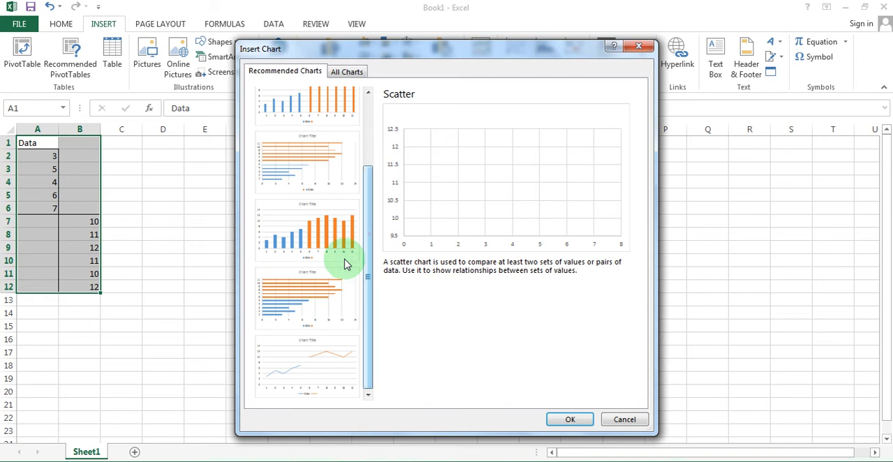
{"action": "left_click", "coordinate": [323, 360]}
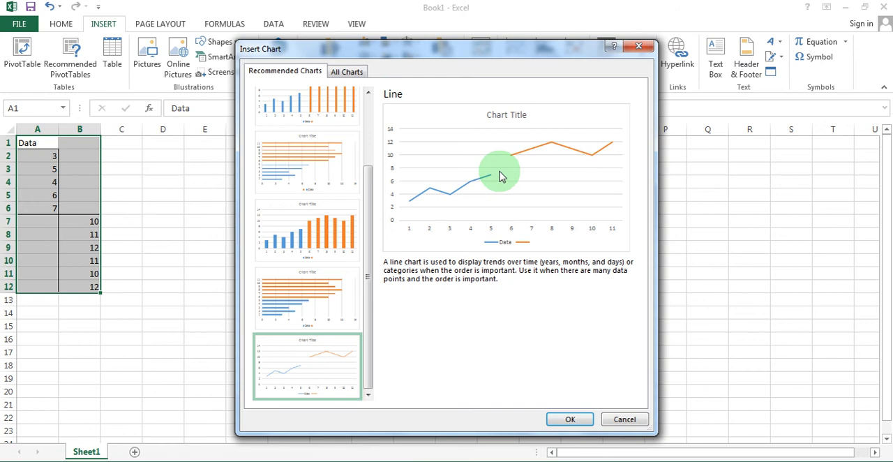
{"action": "left_click", "coordinate": [569, 420]}
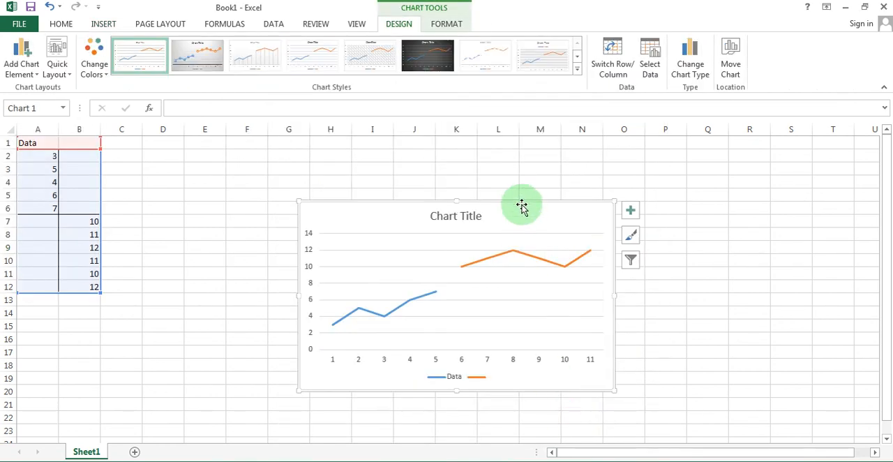
Move the chart up beside the data and enlarge it to span about columns D to M, down to row 19.
{"action": "left_click_drag", "start_coordinate": [521, 203], "coordinate": [377, 144]}
{"action": "left_click_drag", "start_coordinate": [481, 341], "coordinate": [580, 388]}
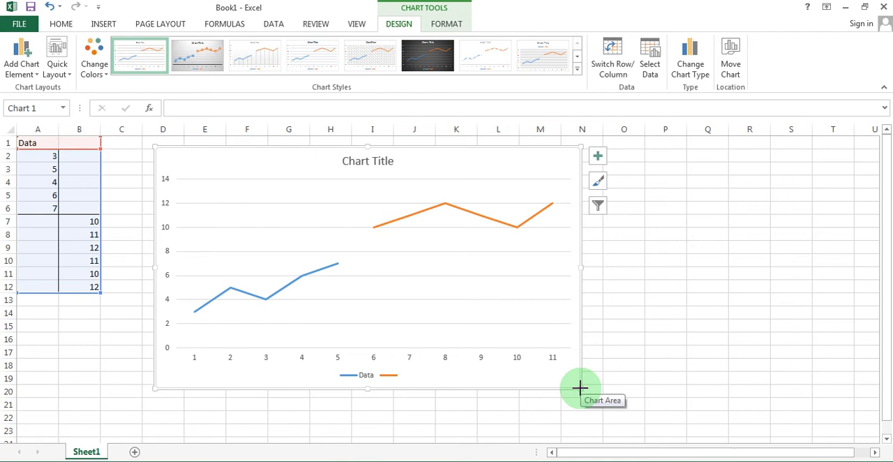
Replace the chart's placeholder title with "Appropriate Behavior".
{"action": "left_click", "coordinate": [384, 162]}
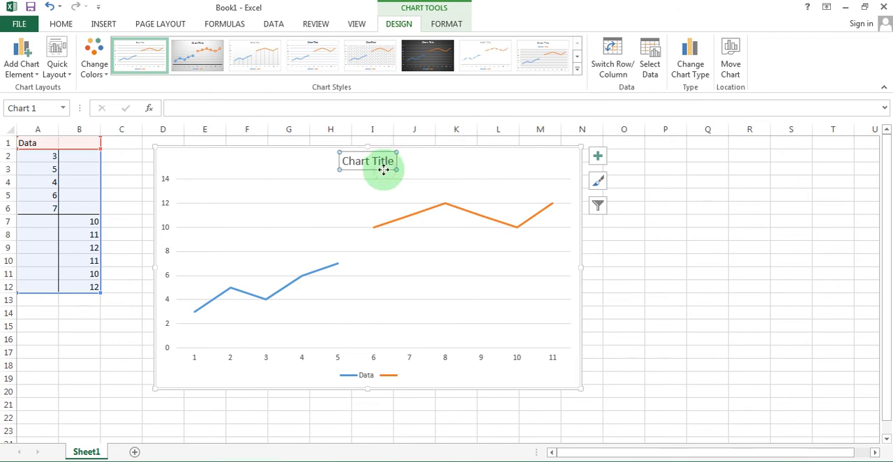
{"action": "left_click", "coordinate": [385, 161]}
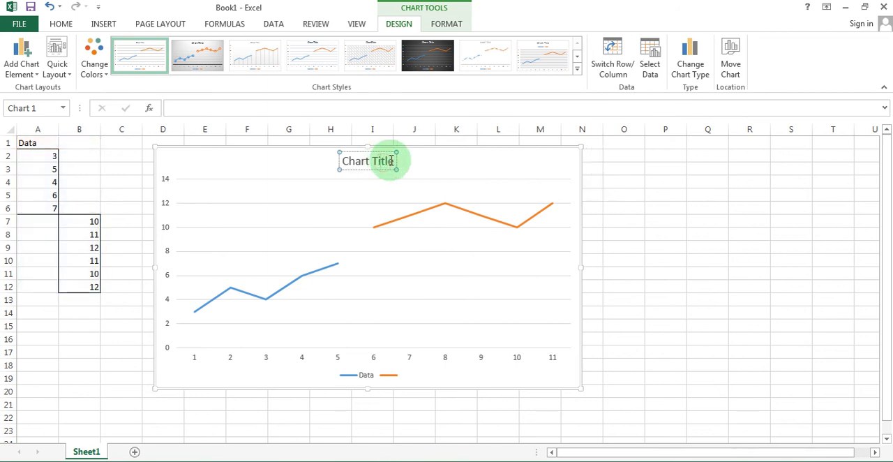
{"action": "left_click_drag", "start_coordinate": [394, 160], "coordinate": [341, 162]}
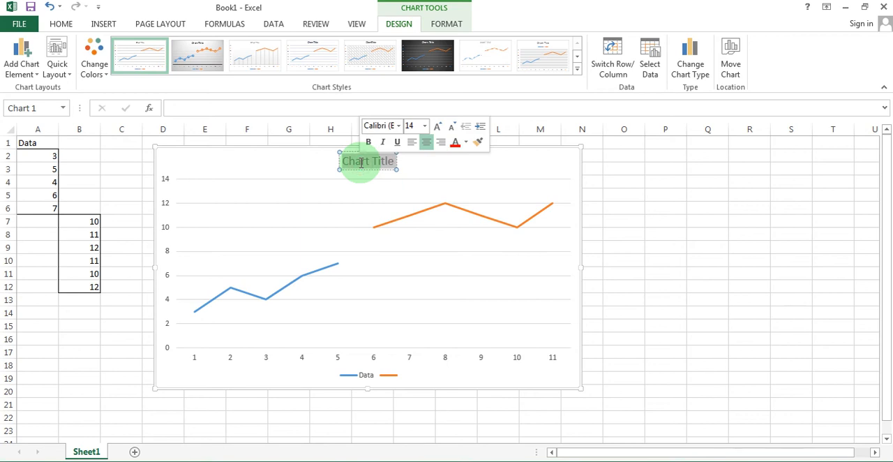
{"action": "type", "text": "A"}
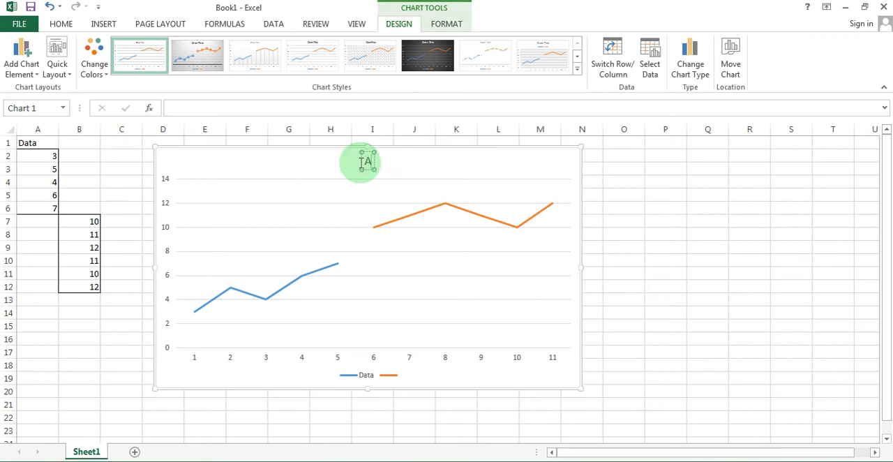
{"action": "type", "text": "ppropriate Behavior"}
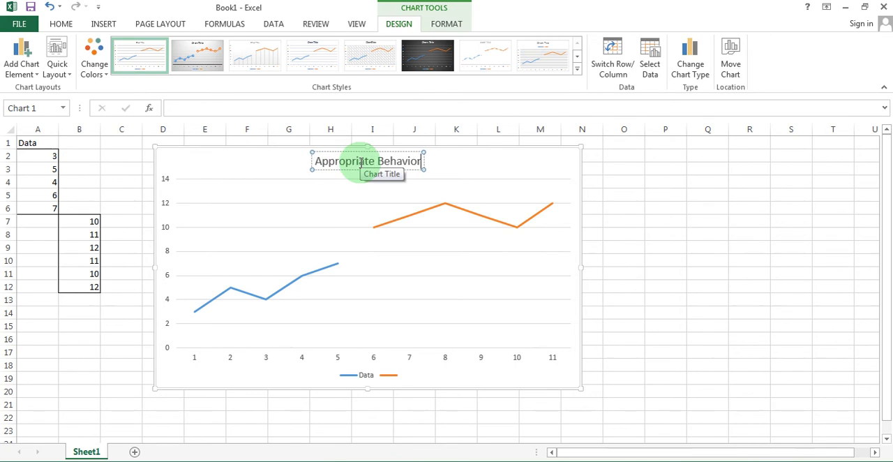
Delete the chart's major horizontal gridlines and set the legend position to Right.
{"action": "left_click", "coordinate": [339, 208]}
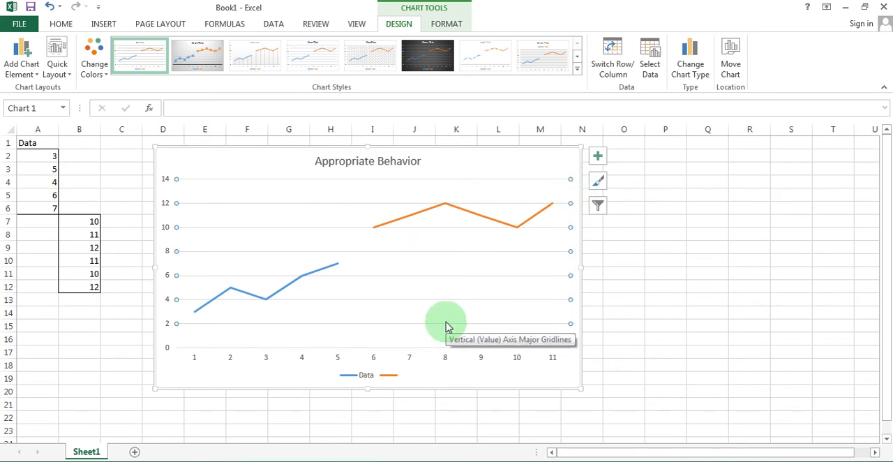
{"action": "key", "text": "Delete"}
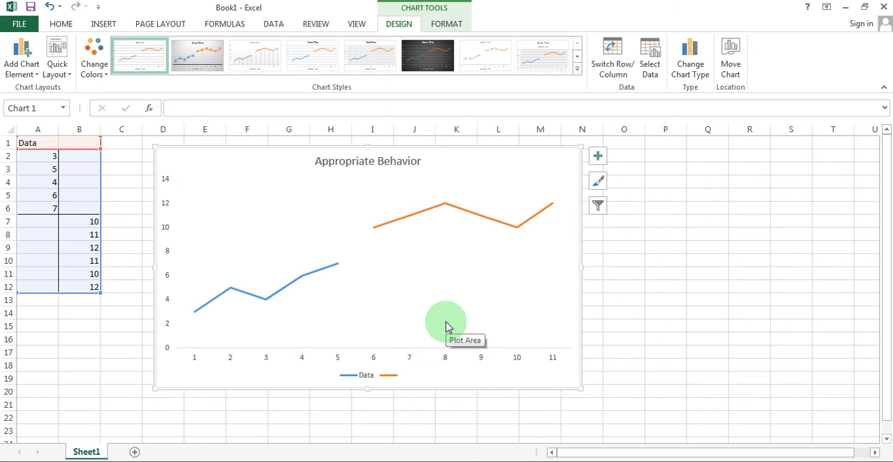
{"action": "left_click", "coordinate": [369, 377]}
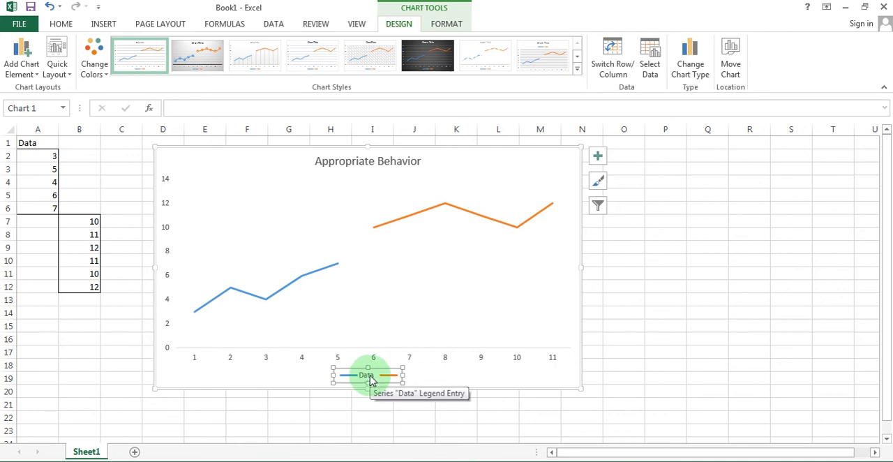
{"action": "right_click", "coordinate": [370, 380]}
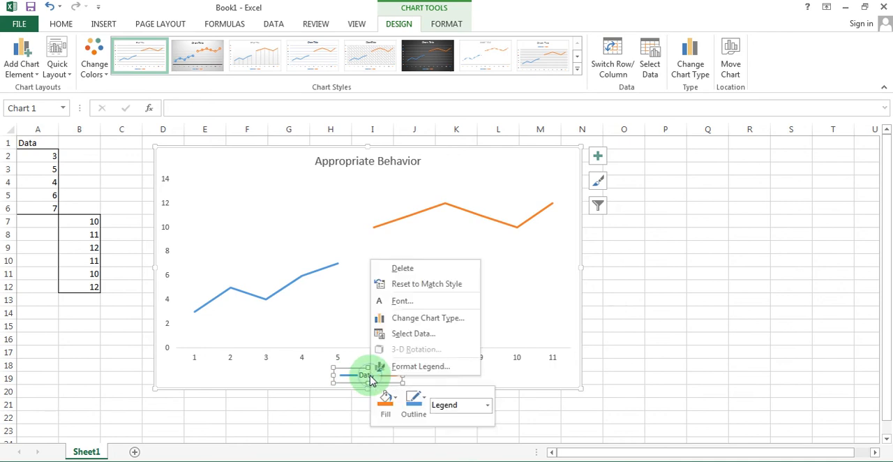
{"action": "left_click", "coordinate": [399, 367]}
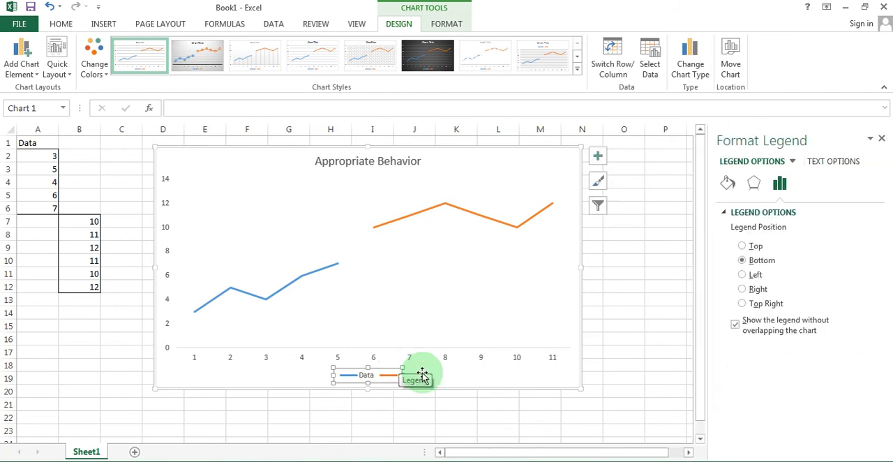
{"action": "left_click", "coordinate": [743, 288]}
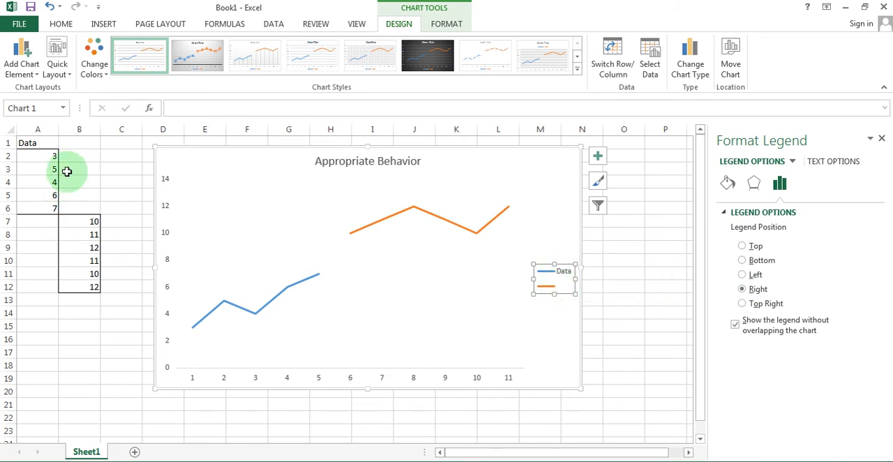
Rename the header in A1 to "Baseline" and enter "Intervention" as the header in B1.
{"action": "left_click", "coordinate": [40, 142]}
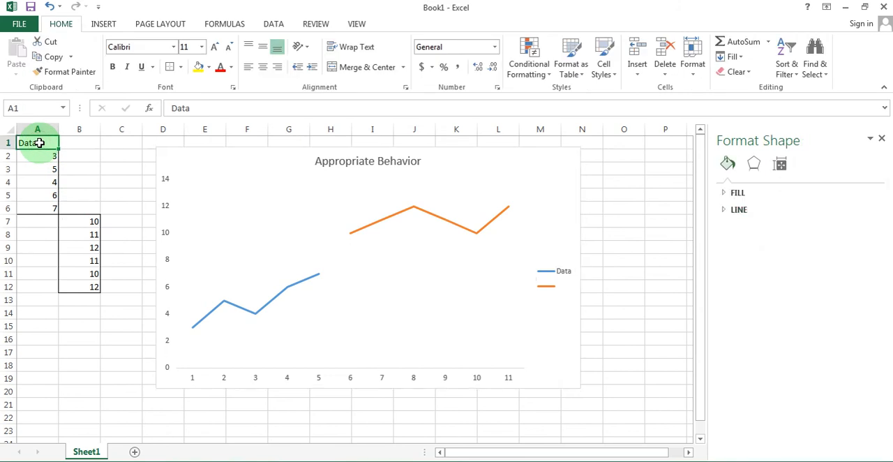
{"action": "type", "text": "Basli"}
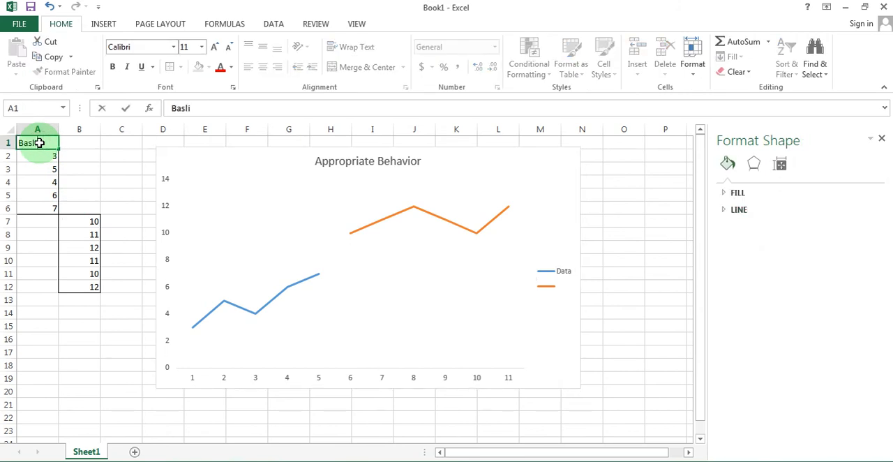
{"action": "key", "text": "BackSpace"}
{"action": "key", "text": "BackSpace"}
{"action": "type", "text": "eline"}
{"action": "key", "text": "Tab"}
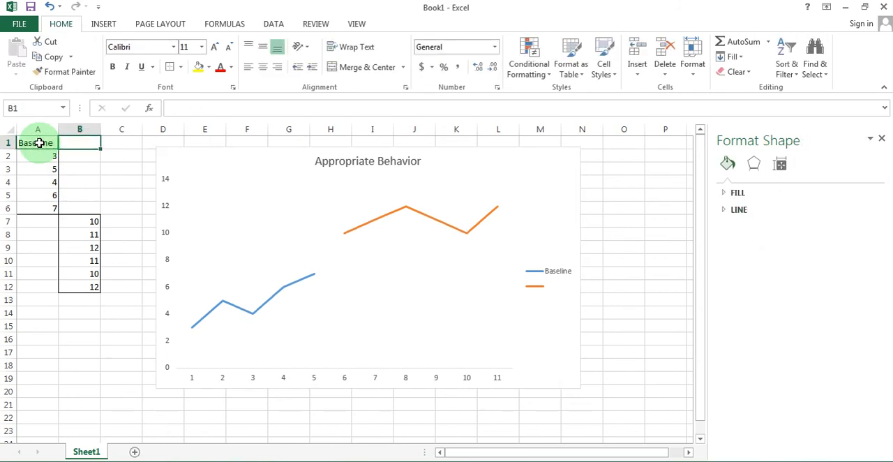
{"action": "type", "text": "Interv"}
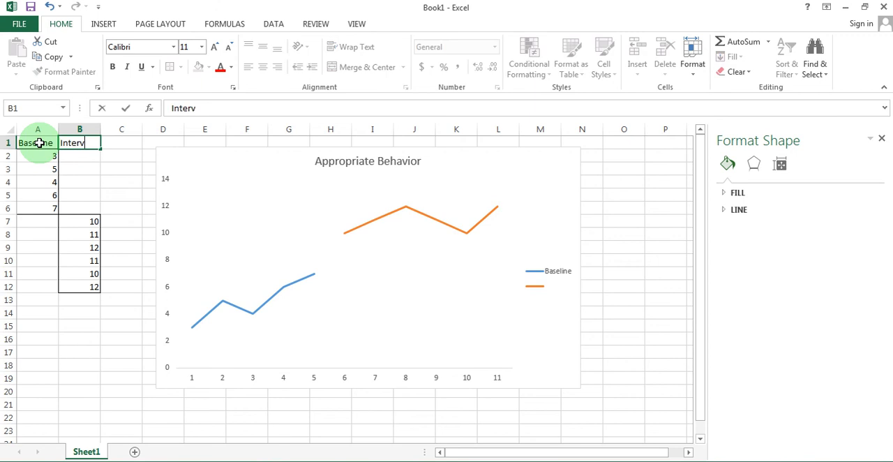
{"action": "type", "text": "ention"}
{"action": "key", "text": "Return"}
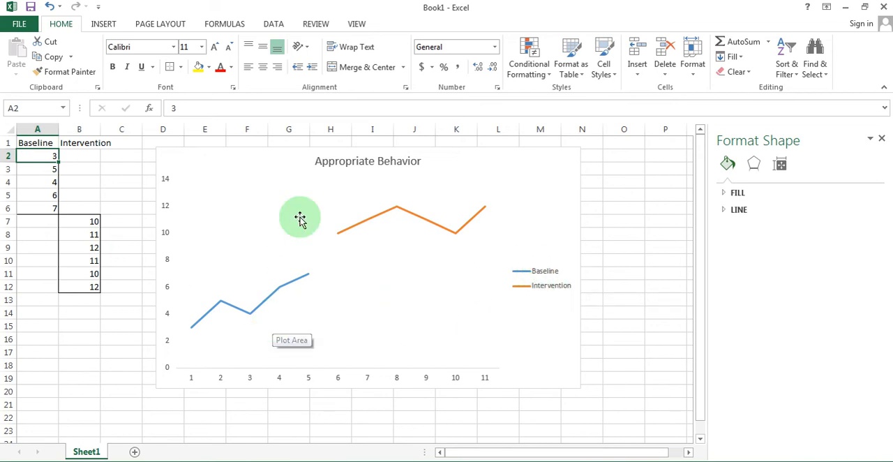
Change the chart title's text fill color to black.
{"action": "left_click", "coordinate": [344, 162]}
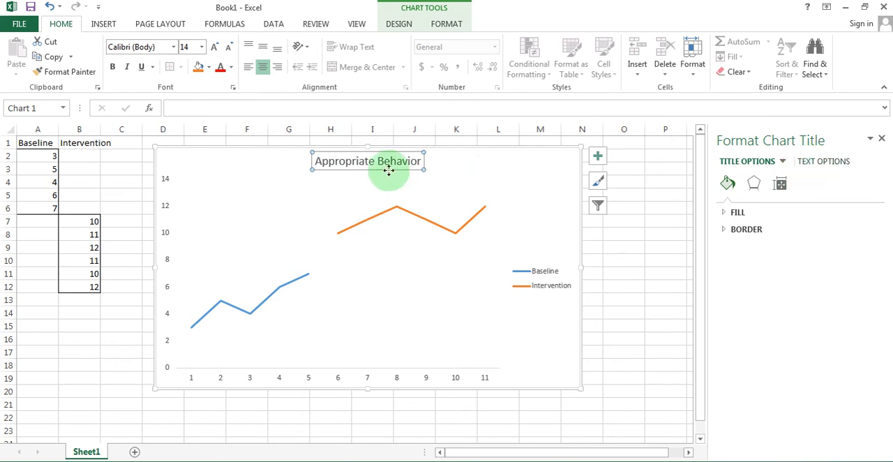
{"action": "left_click", "coordinate": [822, 162]}
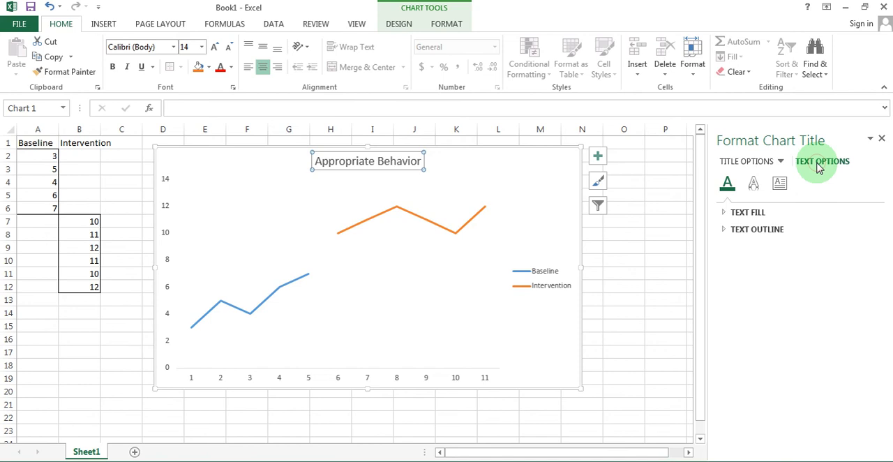
{"action": "left_click", "coordinate": [780, 185]}
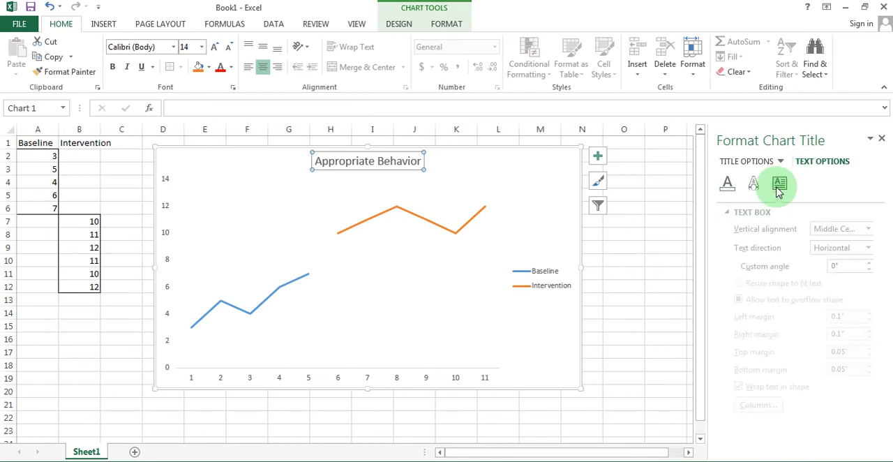
{"action": "left_click", "coordinate": [730, 187]}
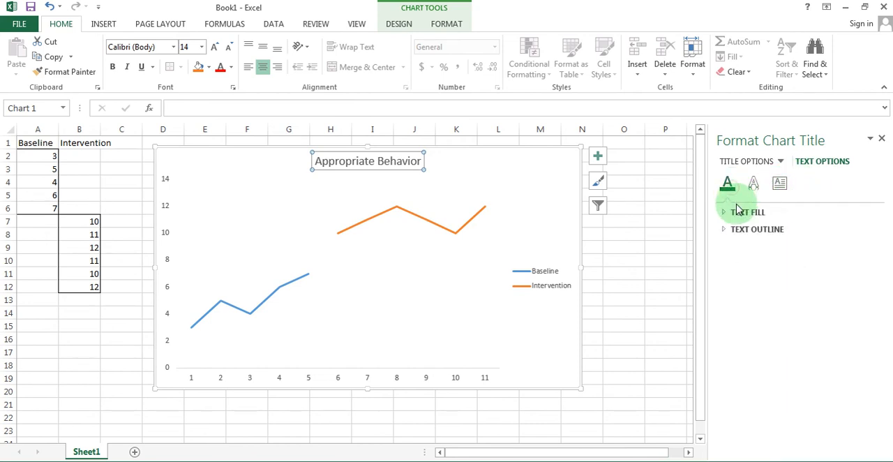
{"action": "left_click", "coordinate": [724, 213]}
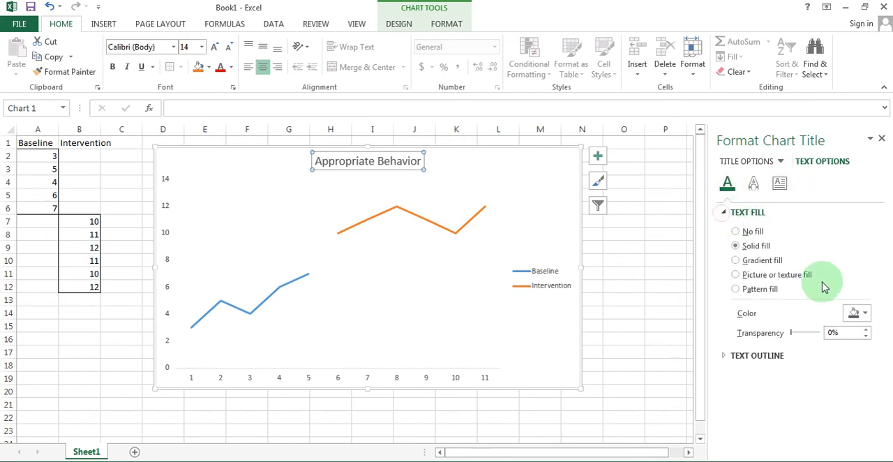
{"action": "left_click", "coordinate": [860, 314]}
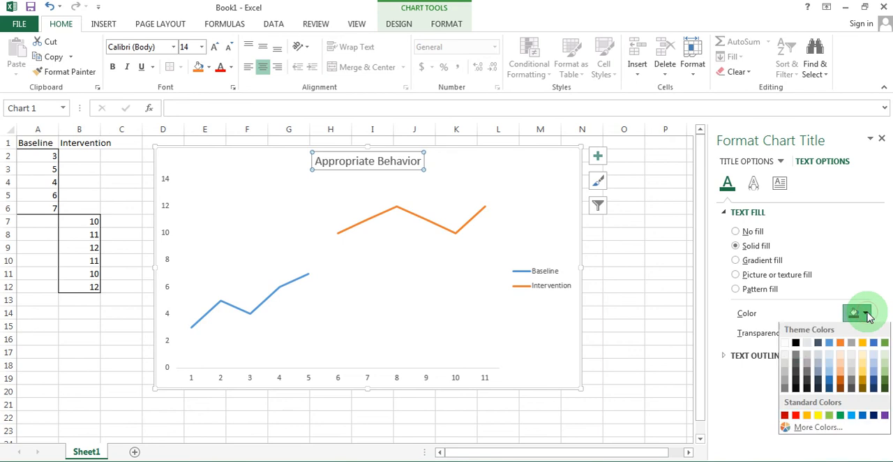
{"action": "left_click", "coordinate": [797, 343]}
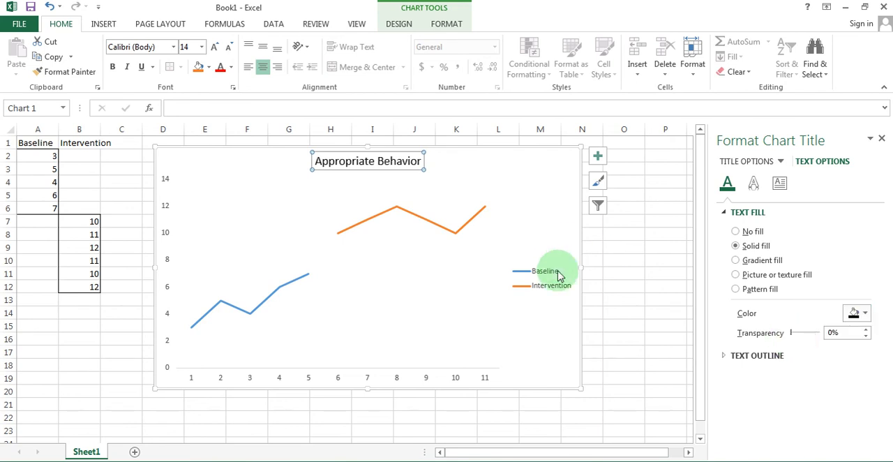
Format the Baseline series line as a solid black line with a width of 1 pt.
{"action": "left_click", "coordinate": [286, 291]}
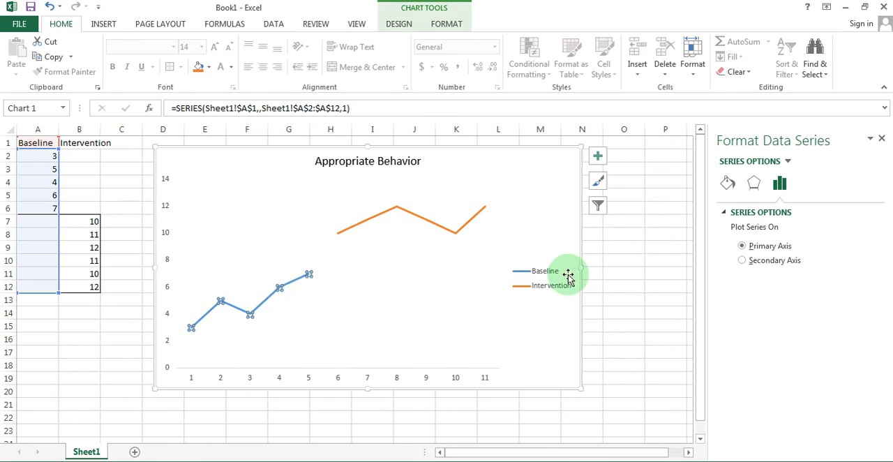
{"action": "left_click", "coordinate": [727, 183]}
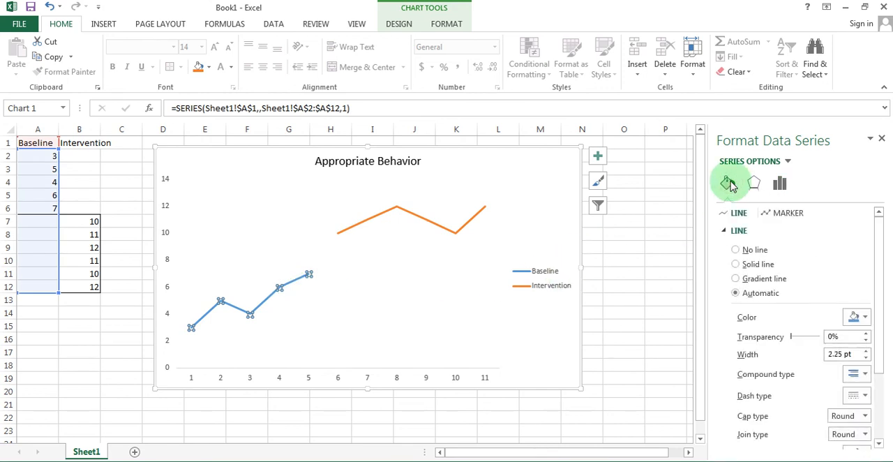
{"action": "left_click", "coordinate": [739, 215]}
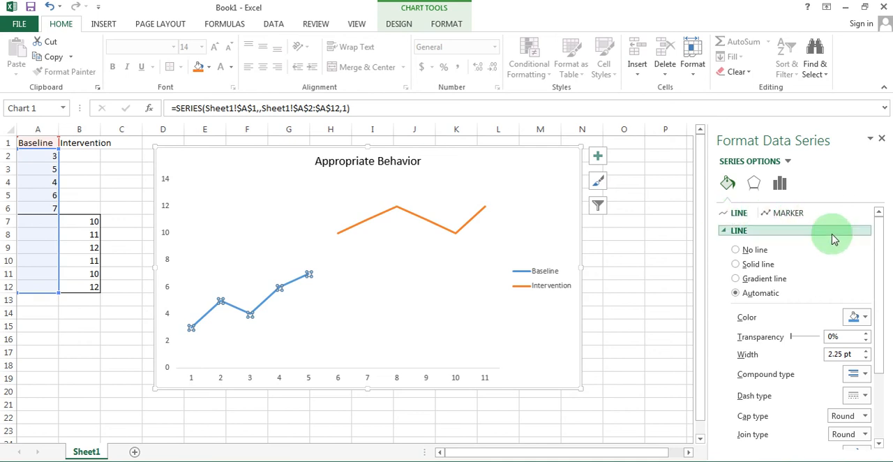
{"action": "left_click", "coordinate": [871, 318]}
{"action": "left_click", "coordinate": [798, 344]}
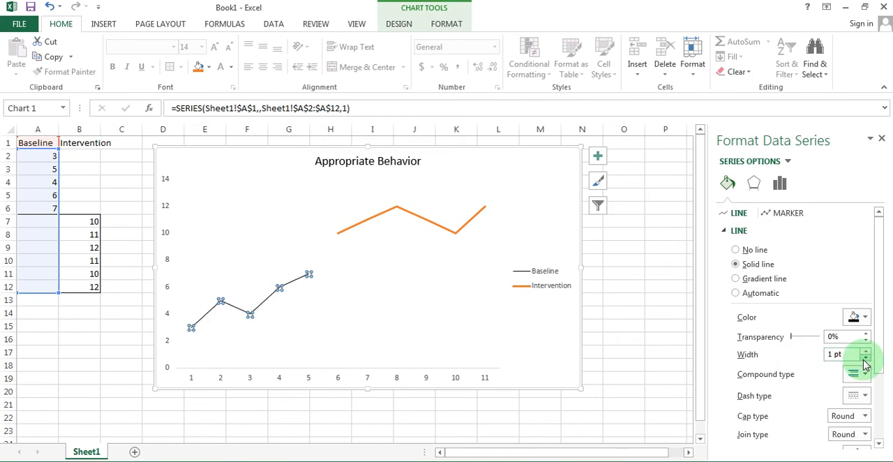
Set both the marker fill and marker border of the Baseline series to solid black.
{"action": "left_click", "coordinate": [789, 213]}
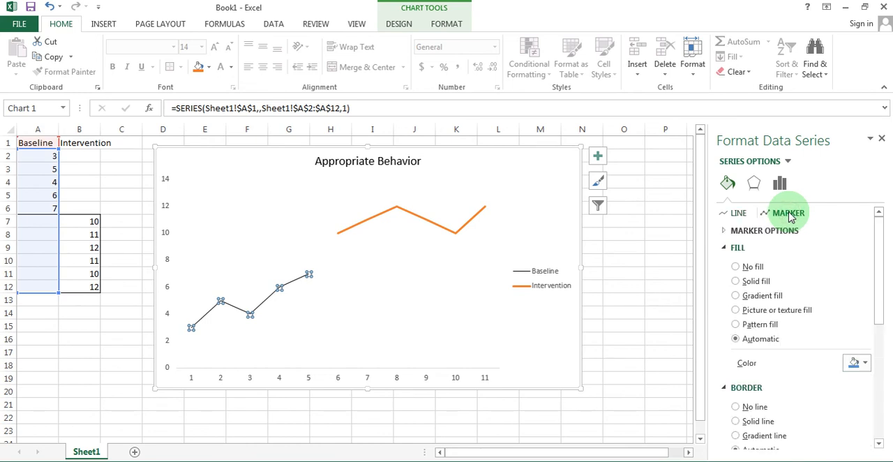
{"action": "left_click", "coordinate": [863, 362]}
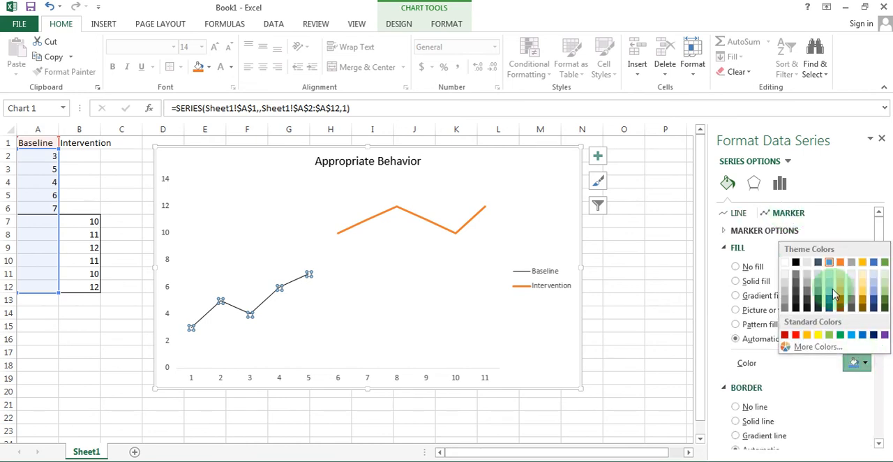
{"action": "left_click", "coordinate": [795, 262]}
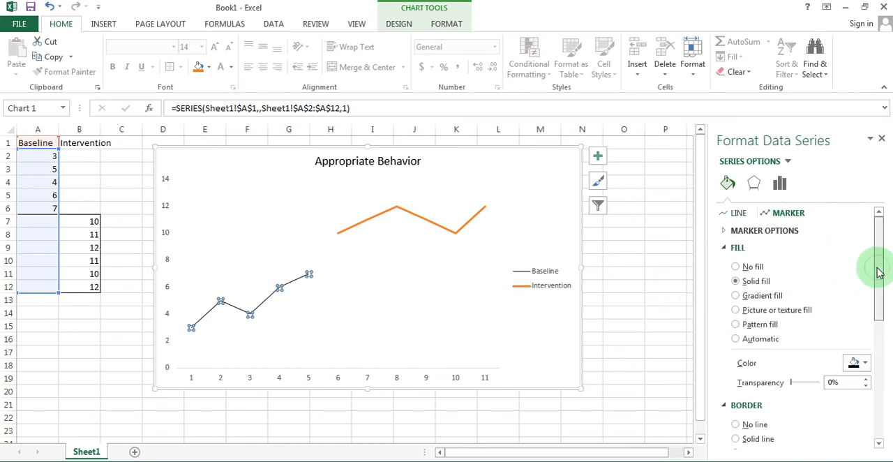
{"action": "left_click_drag", "start_coordinate": [879, 273], "coordinate": [877, 319]}
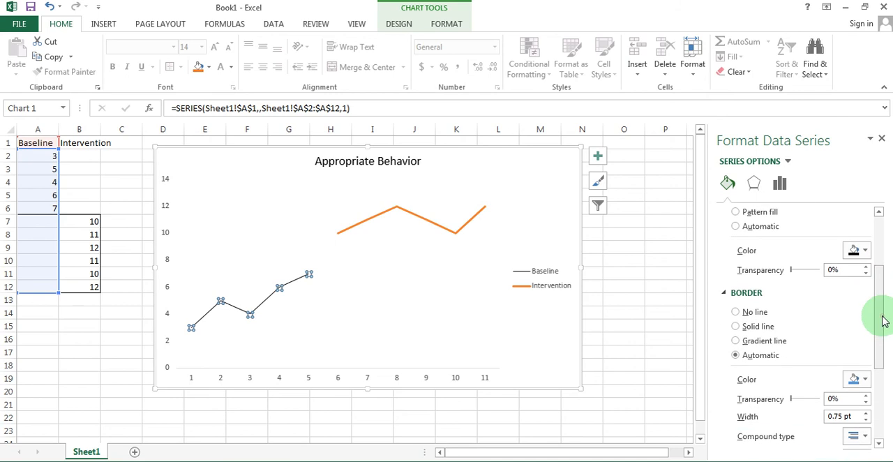
{"action": "left_click", "coordinate": [854, 378]}
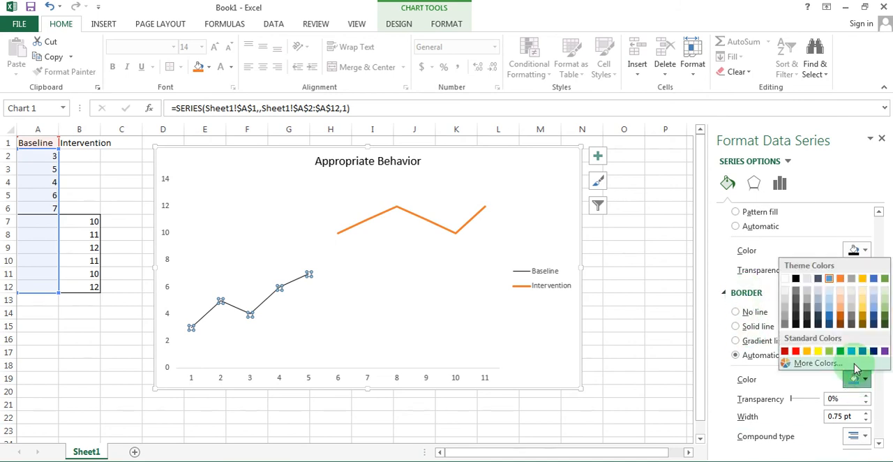
{"action": "left_click", "coordinate": [796, 279]}
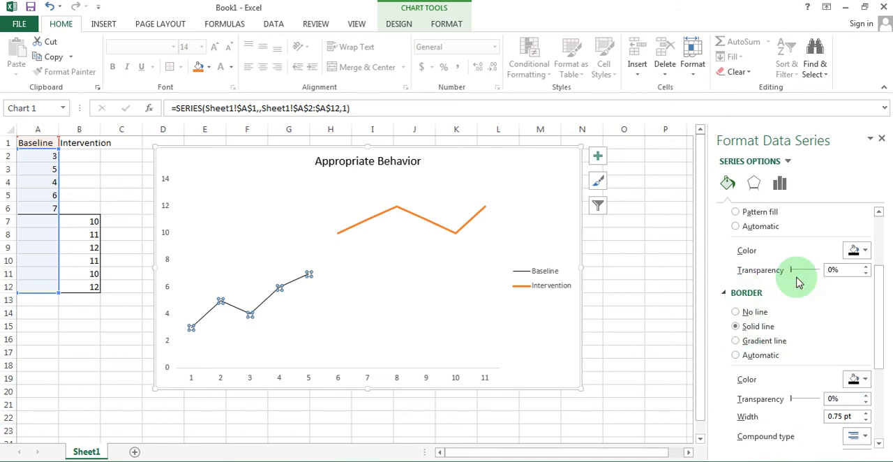
Give the Baseline series built-in circle markers.
{"action": "mouse_move", "coordinate": [877, 319]}
{"action": "left_mouse_down"}
{"action": "mouse_move", "coordinate": [873, 269]}
{"action": "mouse_move", "coordinate": [787, 243]}
{"action": "left_mouse_up"}
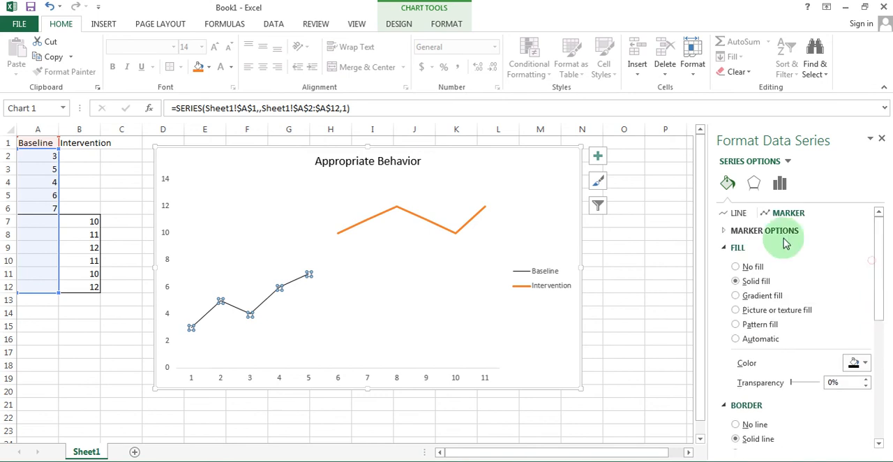
{"action": "left_click", "coordinate": [724, 231]}
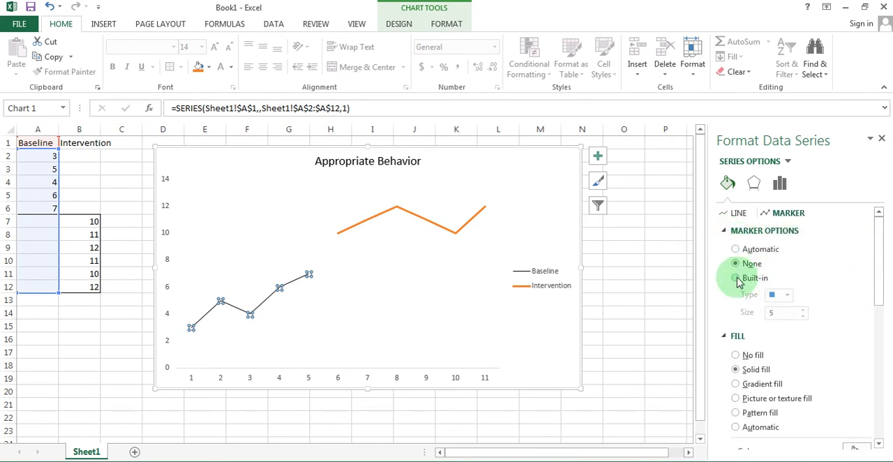
{"action": "left_click", "coordinate": [738, 280]}
{"action": "left_click", "coordinate": [786, 295]}
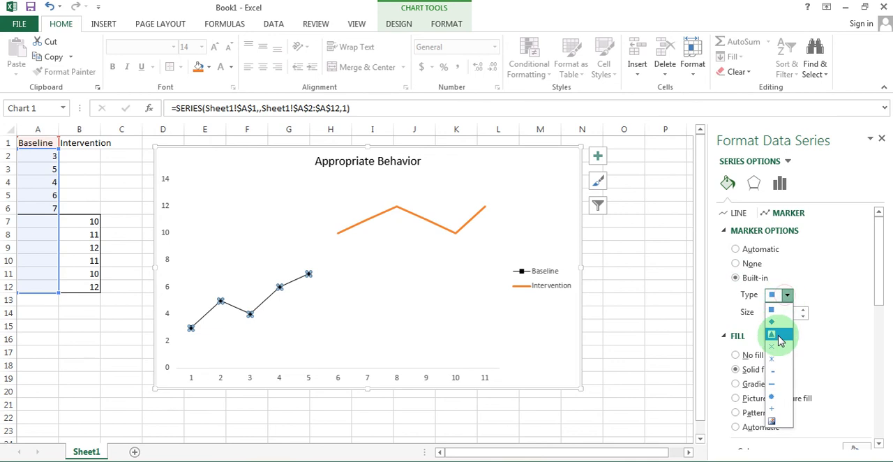
{"action": "left_click", "coordinate": [781, 397]}
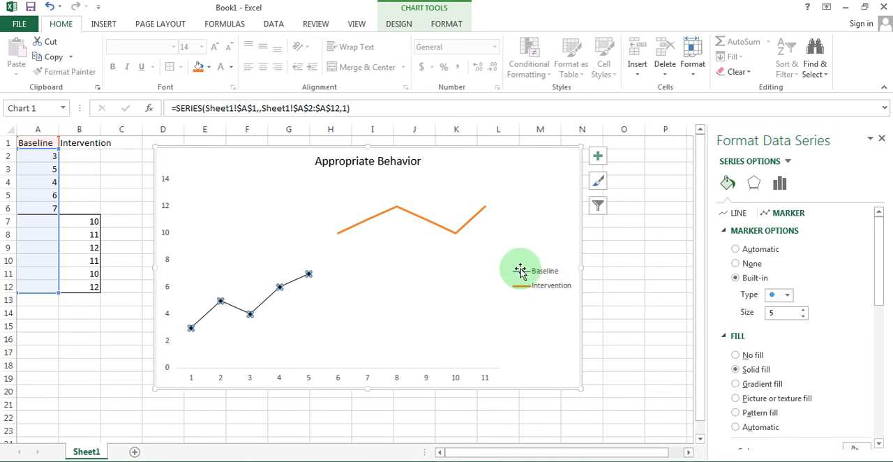
Give the Intervention series built-in circle markers.
{"action": "left_click", "coordinate": [449, 234]}
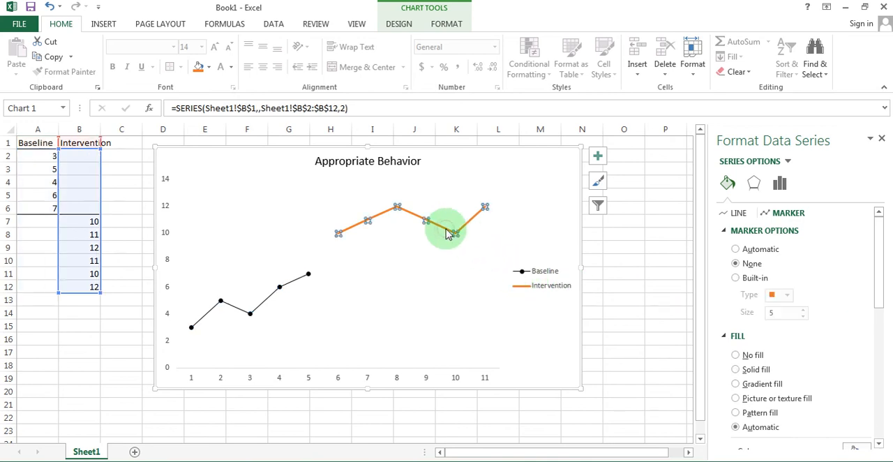
{"action": "left_click", "coordinate": [786, 296]}
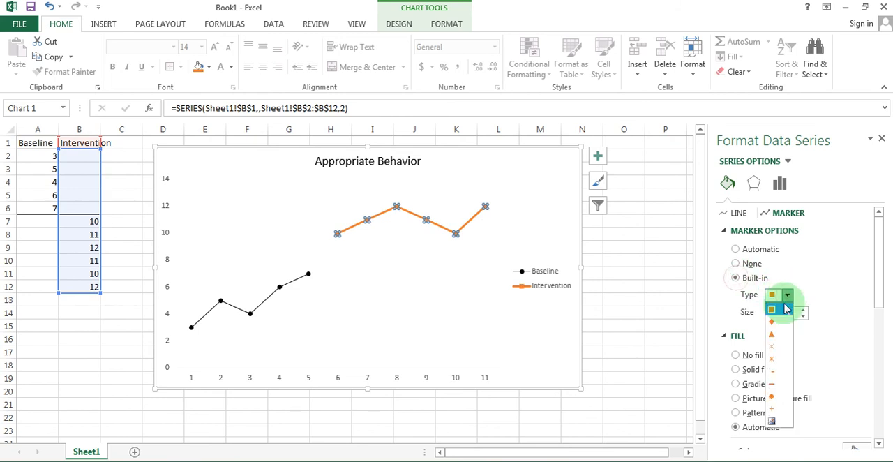
{"action": "left_click", "coordinate": [778, 395]}
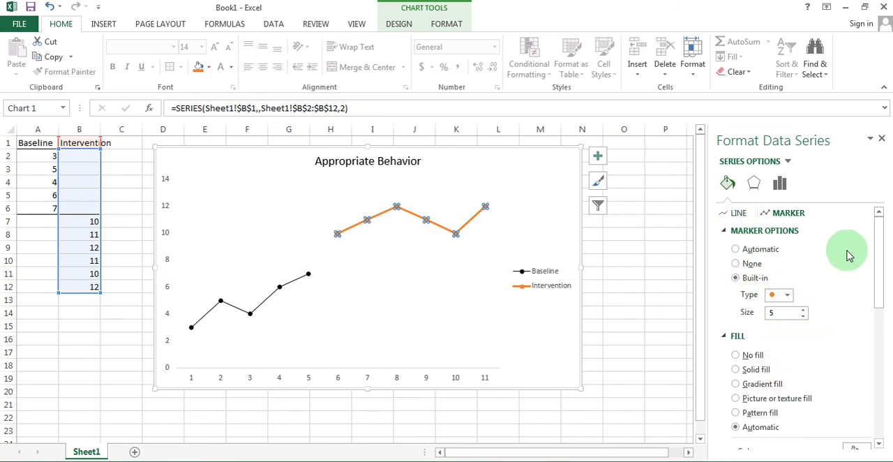
Set both the marker fill and marker border of the Intervention series to solid black.
{"action": "left_click_drag", "start_coordinate": [880, 249], "coordinate": [883, 307]}
{"action": "left_click", "coordinate": [862, 326]}
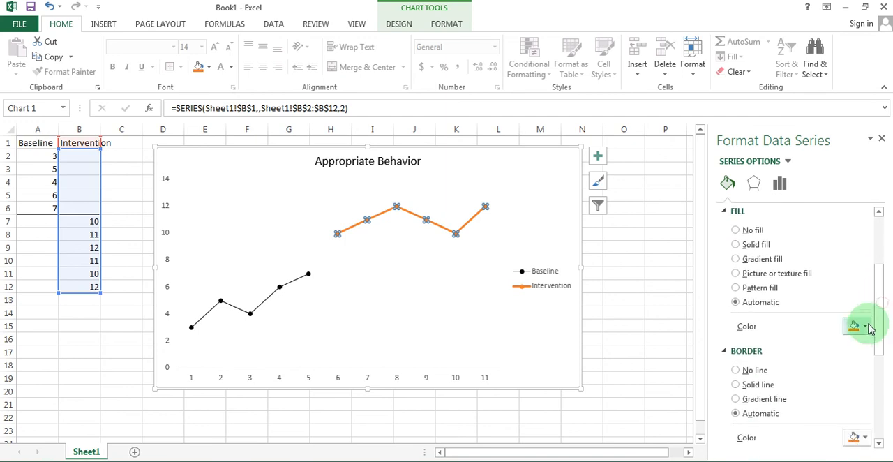
{"action": "left_click", "coordinate": [797, 358]}
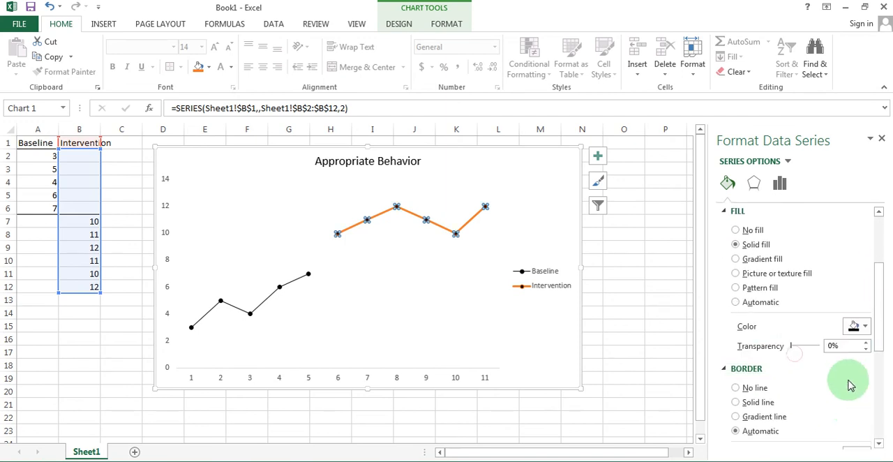
{"action": "scroll", "coordinate": [848, 362], "scroll_direction": "down", "scroll_amount": 3}
{"action": "left_click", "coordinate": [865, 361]}
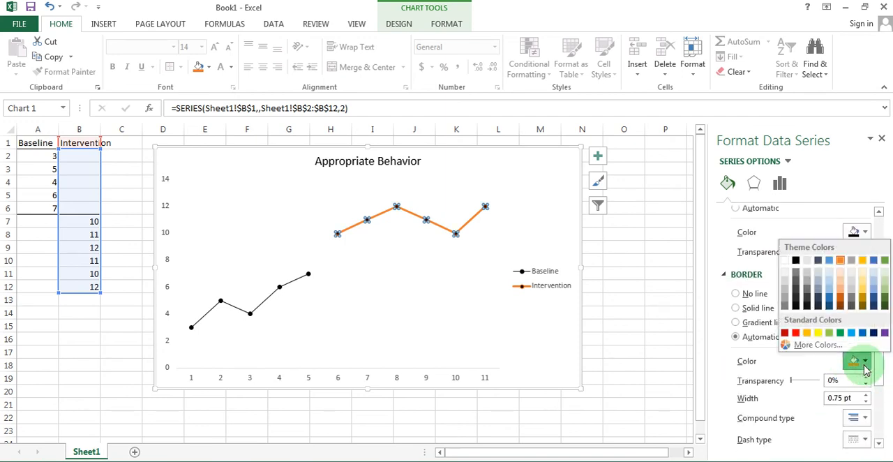
{"action": "left_click", "coordinate": [796, 262]}
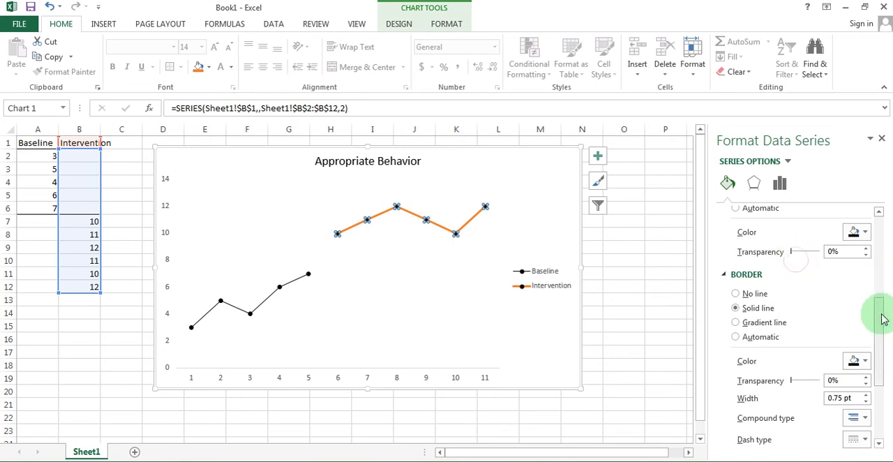
Make the Intervention series line solid black with a width of 1 pt.
{"action": "left_click_drag", "start_coordinate": [884, 313], "coordinate": [880, 222]}
{"action": "left_click", "coordinate": [740, 213]}
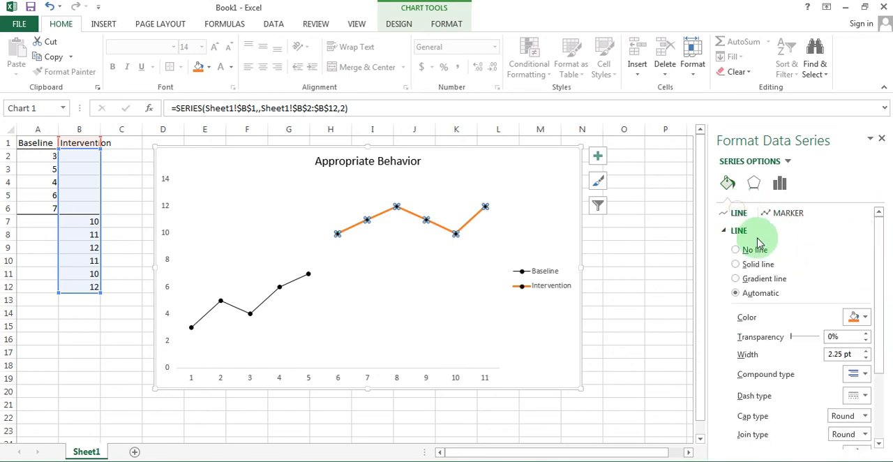
{"action": "left_click", "coordinate": [865, 319]}
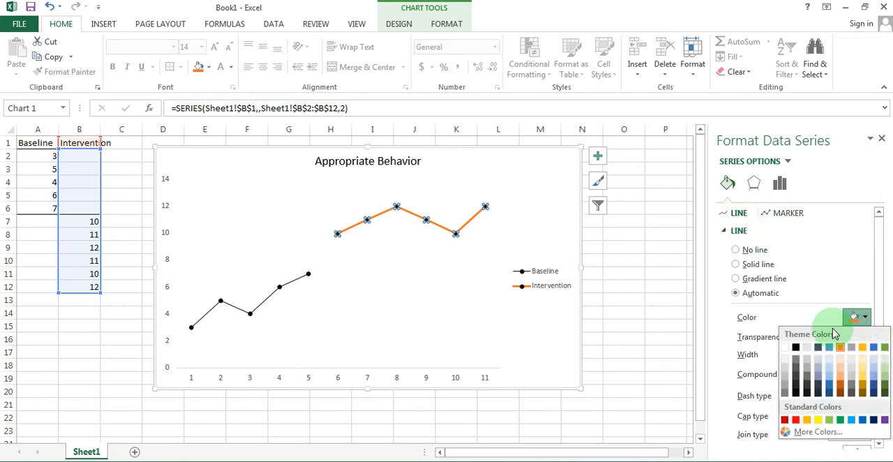
{"action": "left_click", "coordinate": [794, 344]}
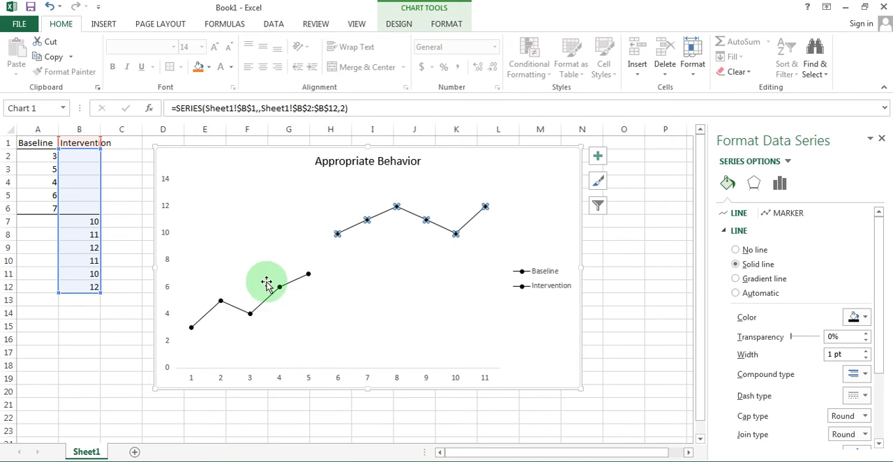
Delete the chart legend and add titles to both chart axes.
{"action": "left_click", "coordinate": [544, 289]}
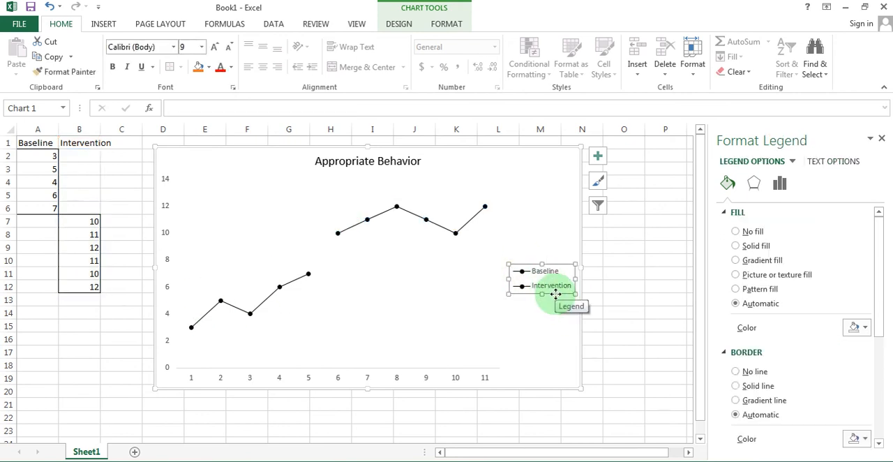
{"action": "key", "text": "Delete"}
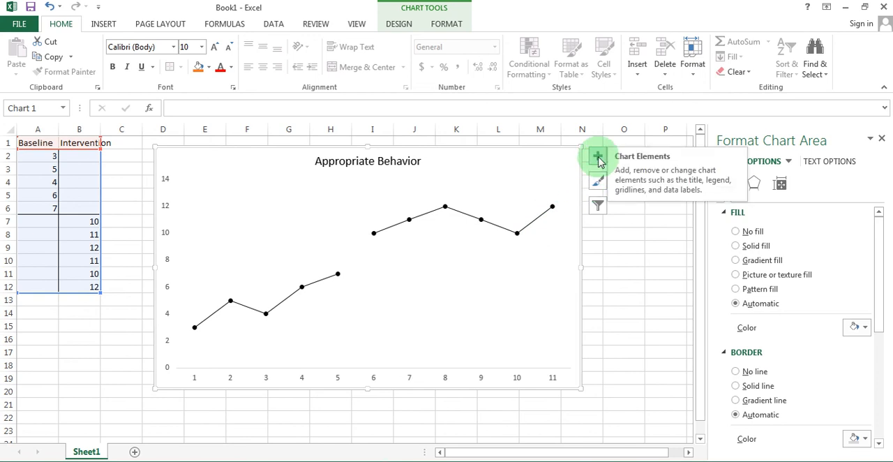
{"action": "left_click", "coordinate": [598, 157]}
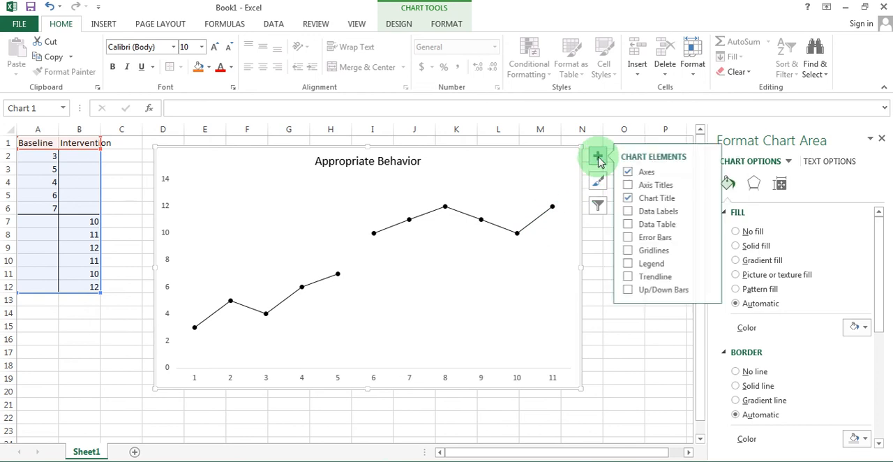
{"action": "left_click", "coordinate": [630, 186]}
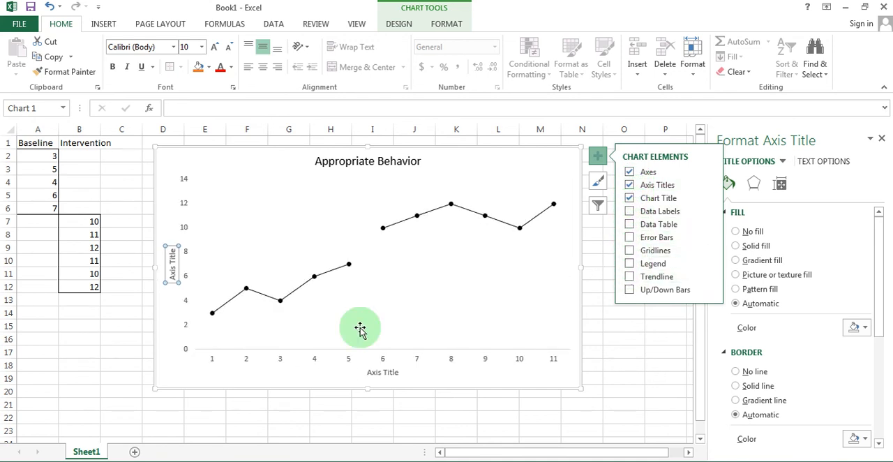
Set the border of the vertical axis title to no line.
{"action": "left_click", "coordinate": [171, 264]}
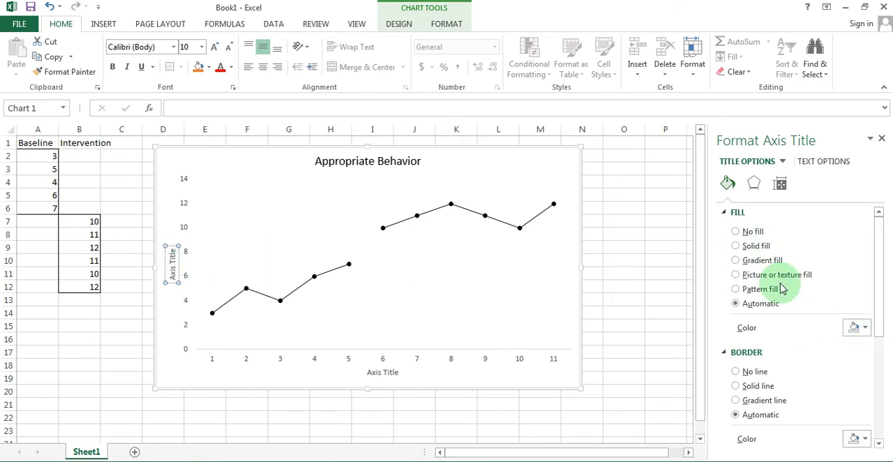
{"action": "scroll", "coordinate": [778, 376], "scroll_direction": "down", "scroll_amount": 2}
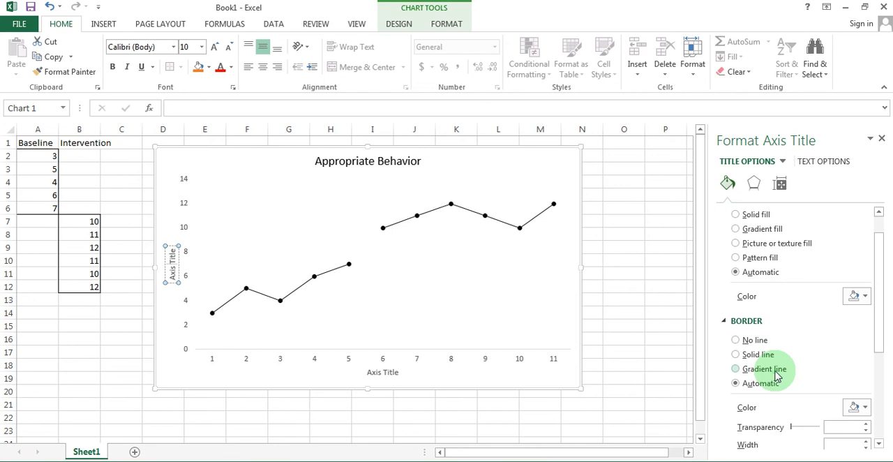
{"action": "left_click", "coordinate": [738, 321]}
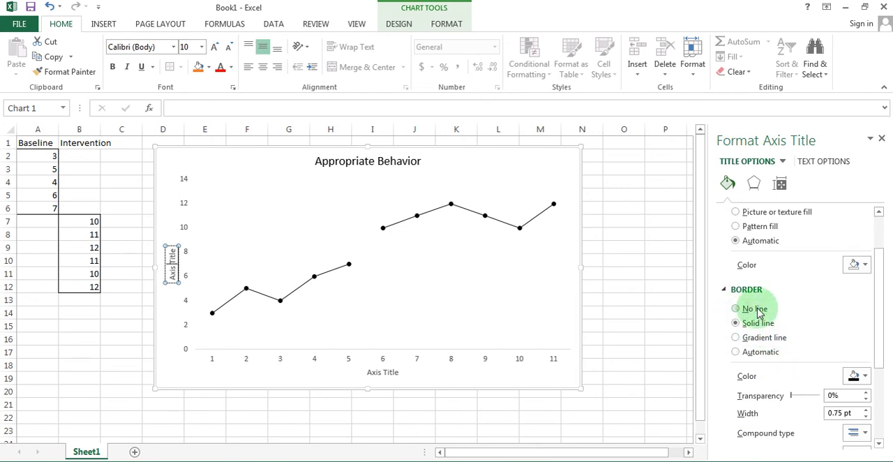
{"action": "left_click", "coordinate": [756, 309]}
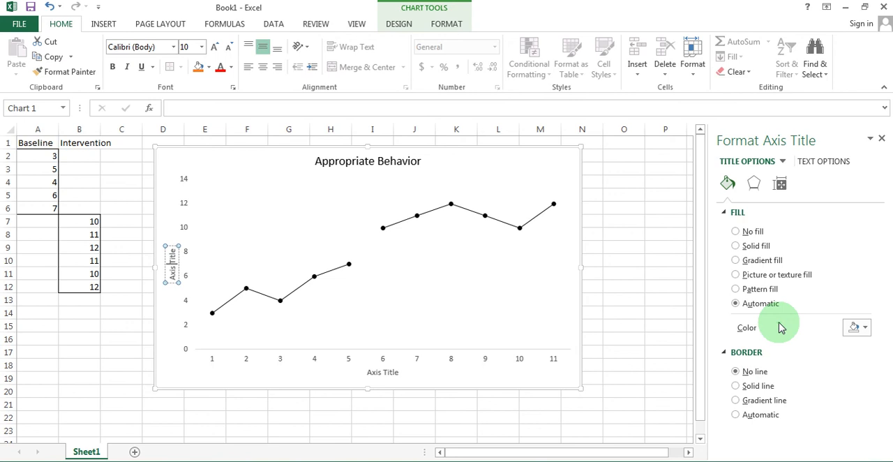
Color the vertical axis title's text black and change its wording to "Positive Behavior".
{"action": "left_click", "coordinate": [826, 164]}
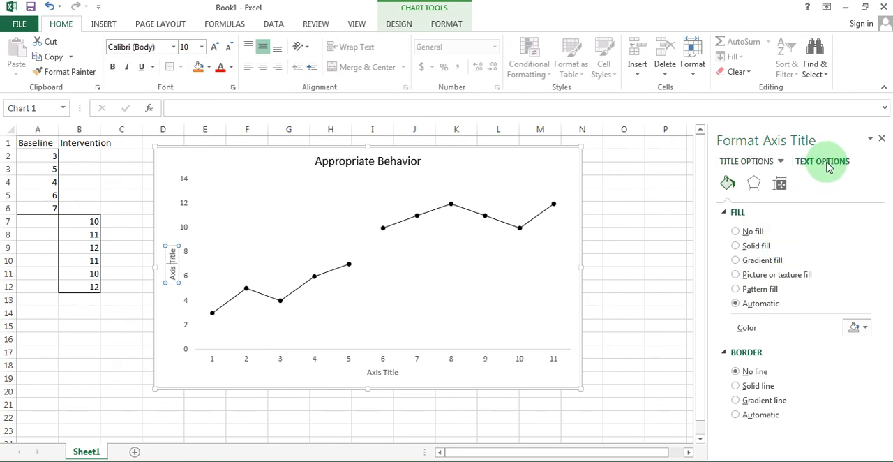
{"action": "left_click", "coordinate": [860, 313]}
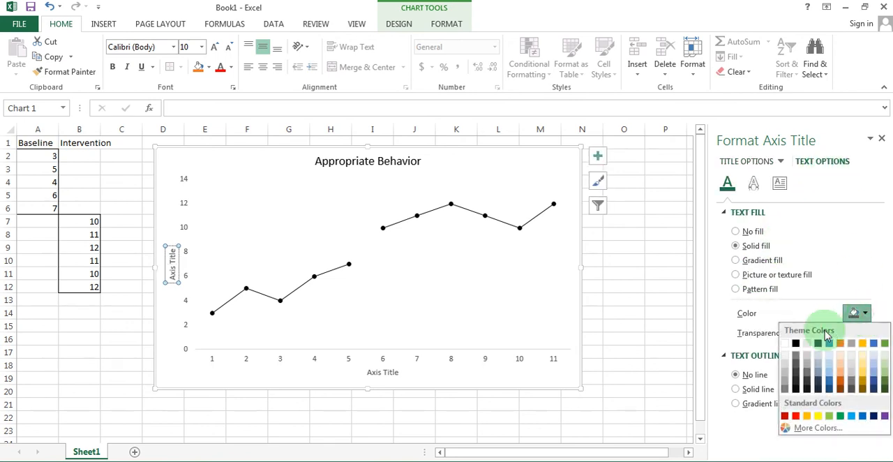
{"action": "left_click", "coordinate": [796, 344]}
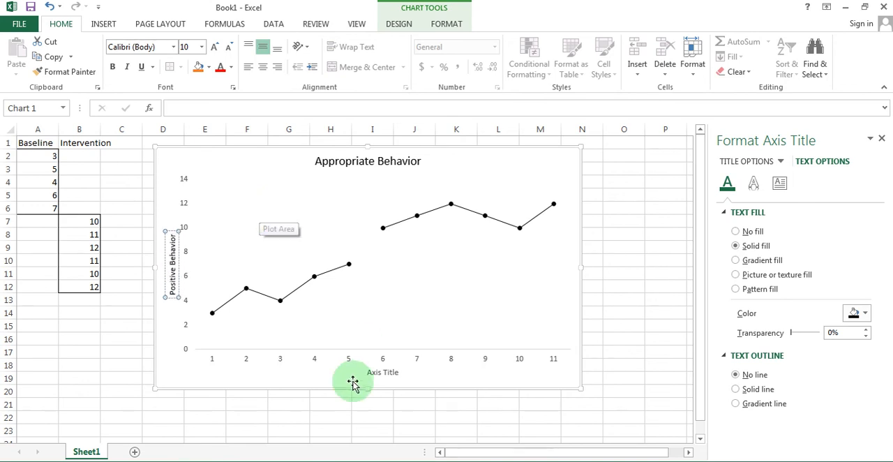
Color the horizontal axis title's text black and change its wording to "Sessions".
{"action": "left_click", "coordinate": [383, 374]}
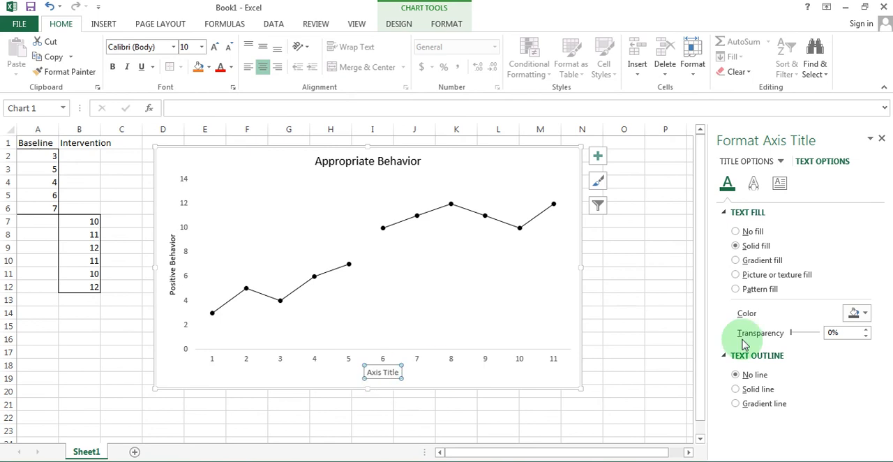
{"action": "left_click", "coordinate": [860, 314]}
{"action": "left_click", "coordinate": [796, 344]}
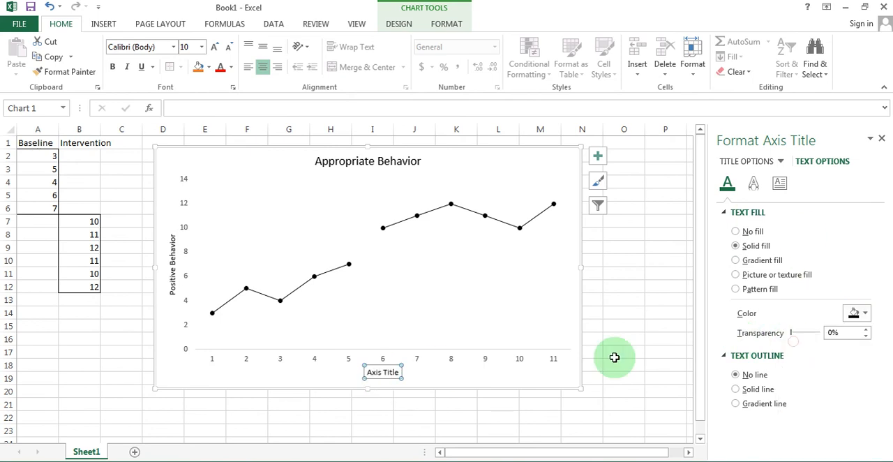
{"action": "left_click", "coordinate": [395, 373]}
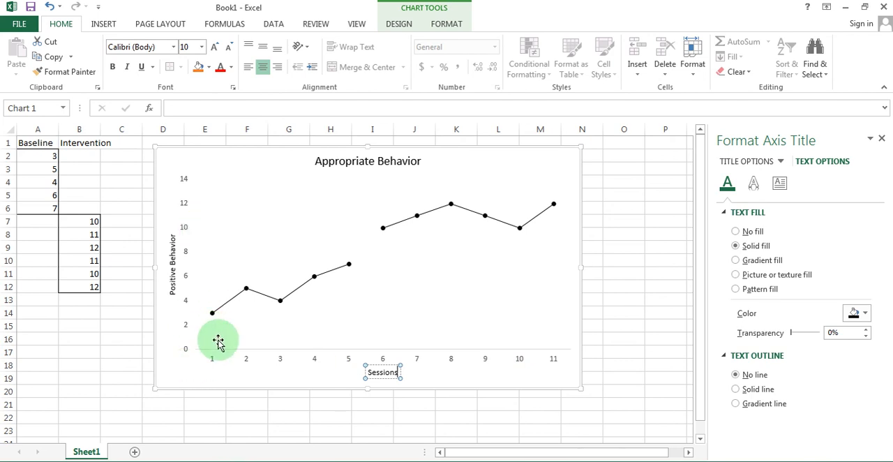
Open the formatting options of the horizontal category axis and expand its tick mark settings.
{"action": "left_click", "coordinate": [487, 362]}
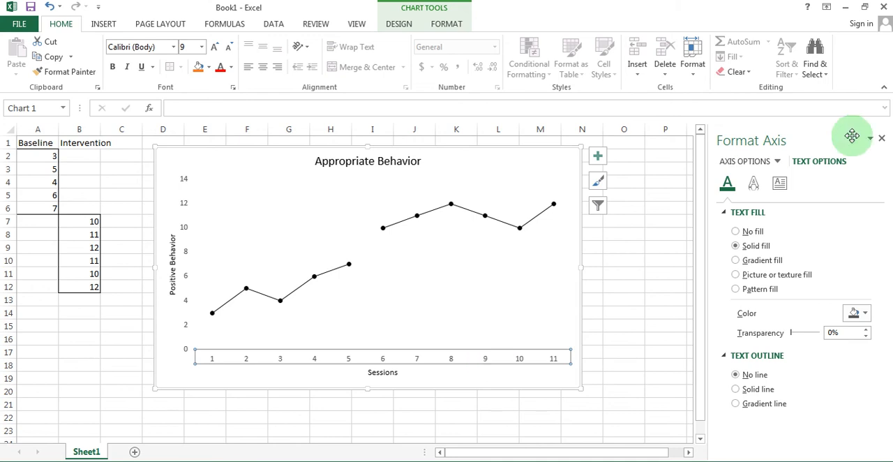
{"action": "left_click", "coordinate": [881, 138]}
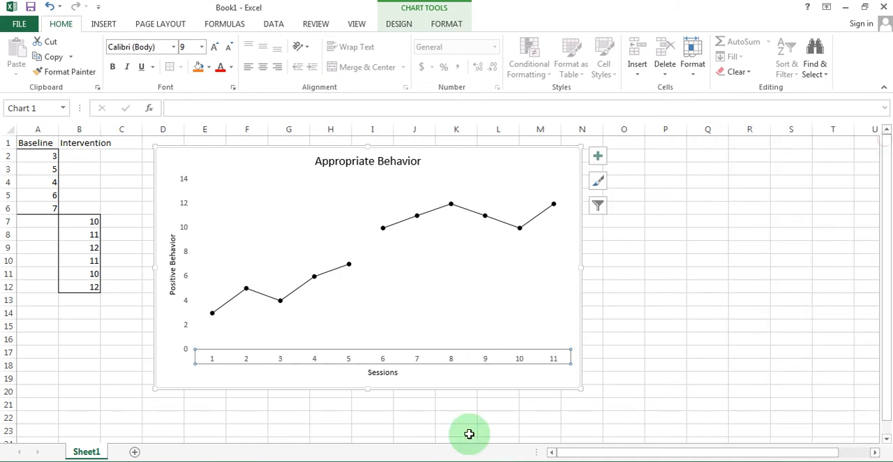
{"action": "right_click", "coordinate": [489, 359]}
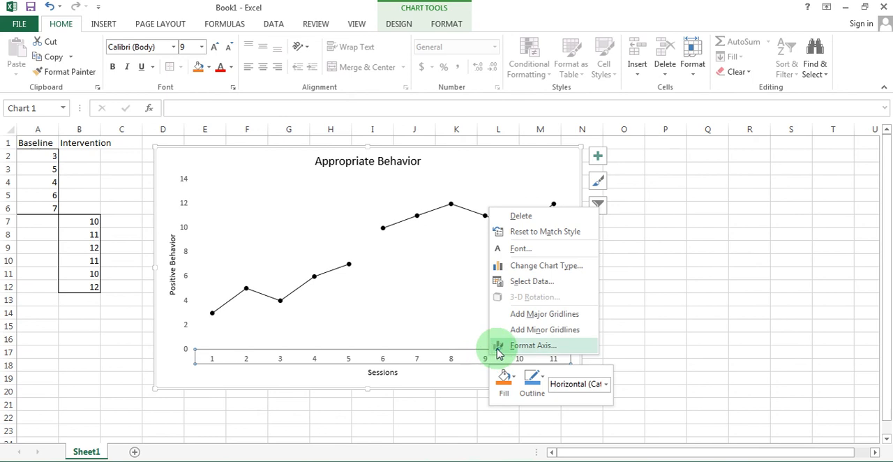
{"action": "left_click", "coordinate": [534, 347]}
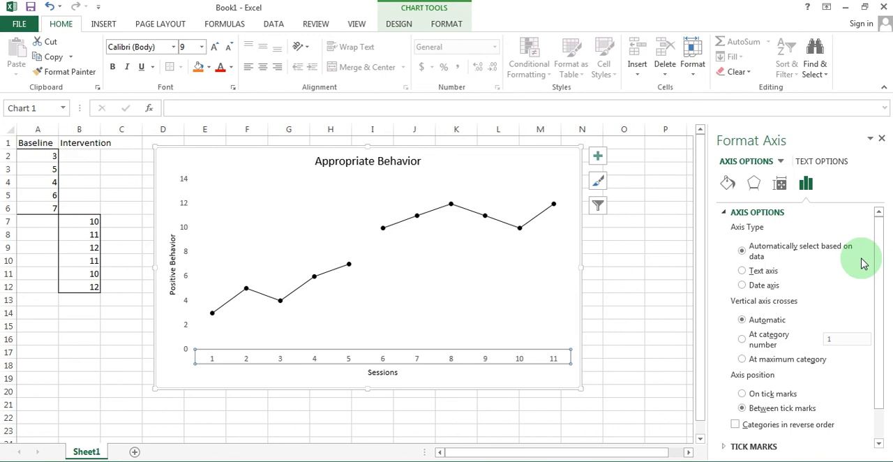
{"action": "left_click_drag", "start_coordinate": [882, 282], "coordinate": [883, 352]}
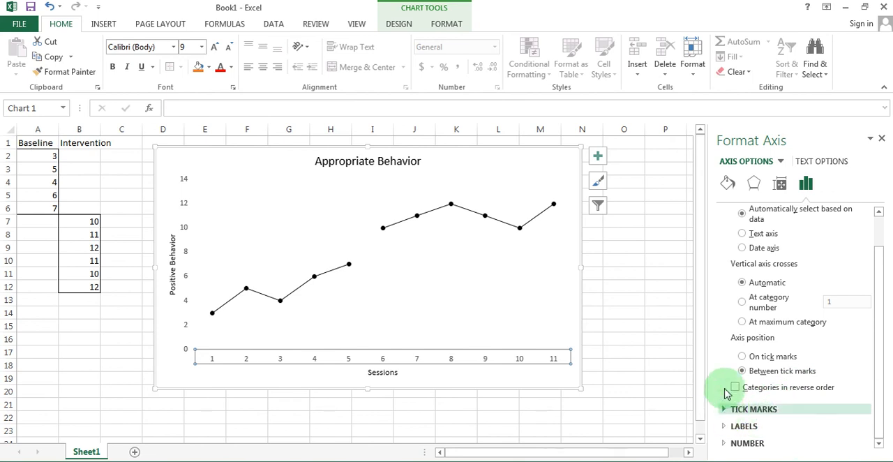
{"action": "scroll", "coordinate": [741, 384], "scroll_direction": "up", "scroll_amount": 1}
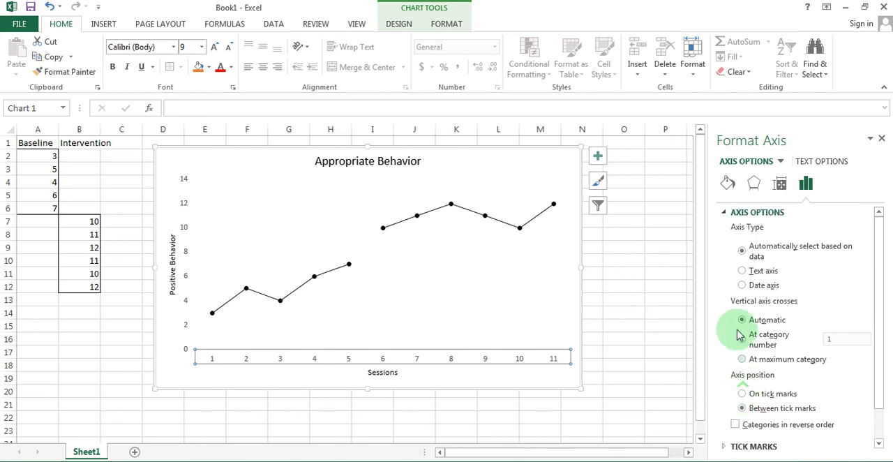
{"action": "left_click", "coordinate": [724, 212]}
{"action": "left_click", "coordinate": [725, 230]}
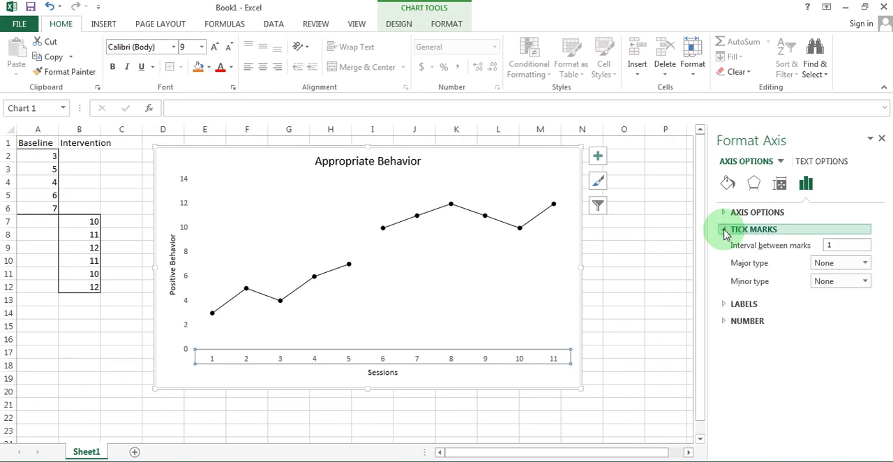
Try Outside for the horizontal axis's minor tick marks, return them to None, and set the major tick marks to Outside.
{"action": "left_click", "coordinate": [841, 283]}
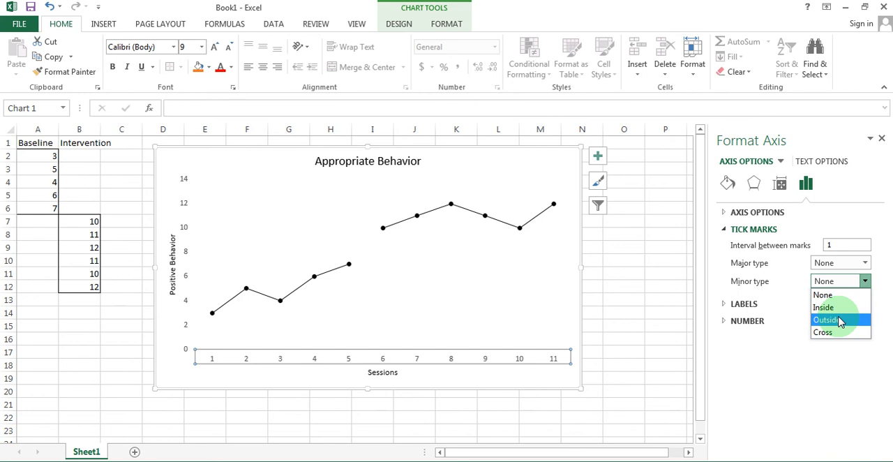
{"action": "left_click", "coordinate": [841, 320]}
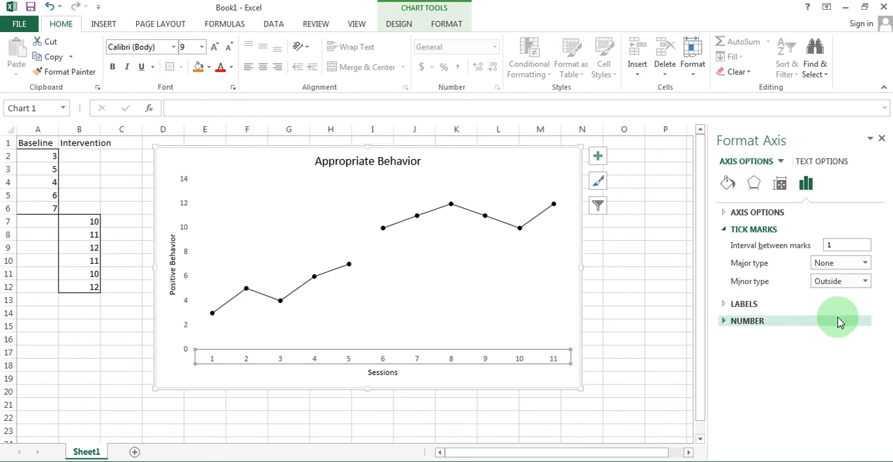
{"action": "left_click", "coordinate": [846, 283]}
{"action": "left_click", "coordinate": [834, 294]}
{"action": "left_click", "coordinate": [838, 264]}
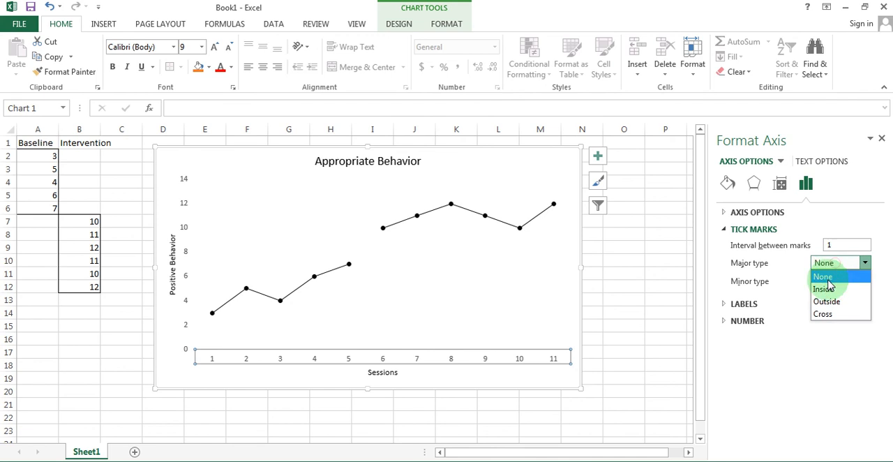
{"action": "left_click", "coordinate": [827, 302]}
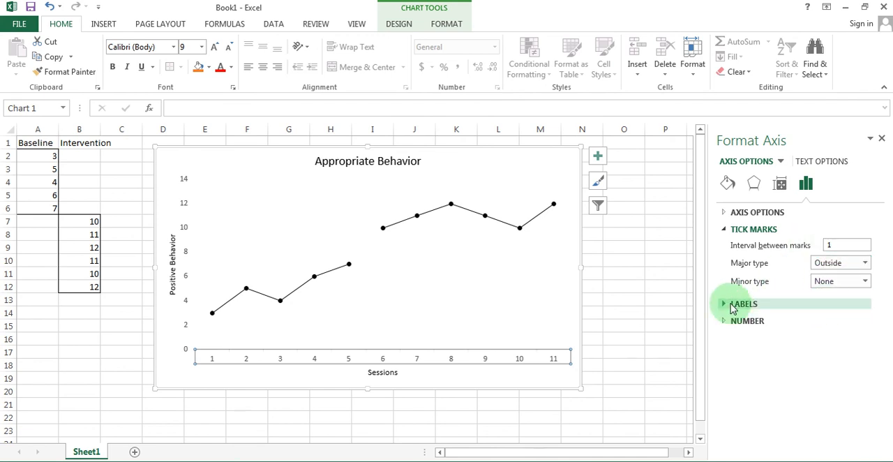
Change the color of the horizontal axis's solid line to black.
{"action": "left_click", "coordinate": [727, 183]}
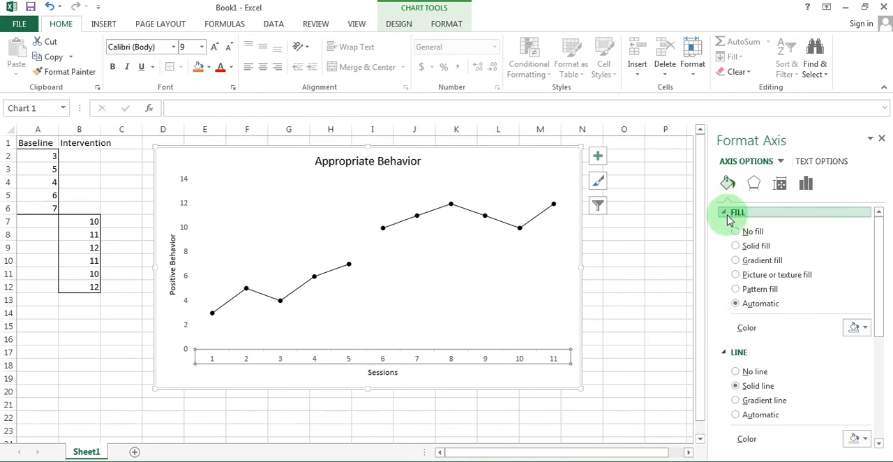
{"action": "left_click", "coordinate": [730, 213]}
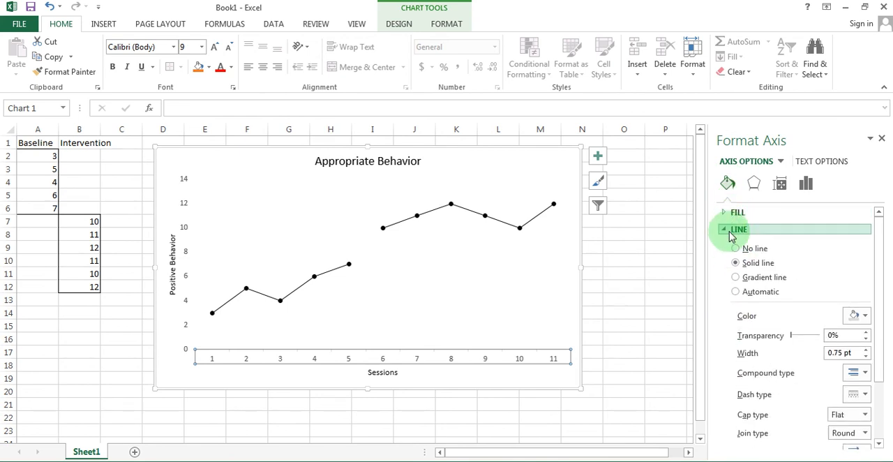
{"action": "left_click", "coordinate": [860, 317]}
{"action": "left_click", "coordinate": [868, 318]}
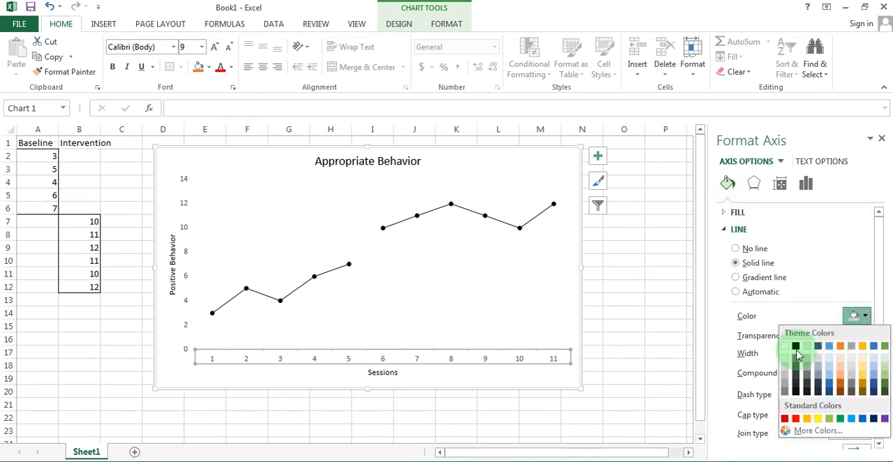
{"action": "left_click", "coordinate": [795, 347]}
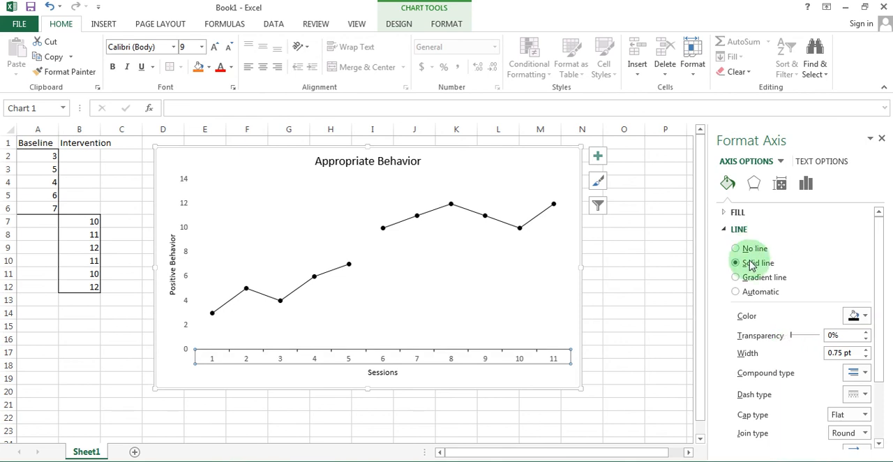
{"action": "scroll", "coordinate": [750, 264], "scroll_direction": "down", "scroll_amount": 2}
{"action": "scroll", "coordinate": [747, 265], "scroll_direction": "up", "scroll_amount": 2}
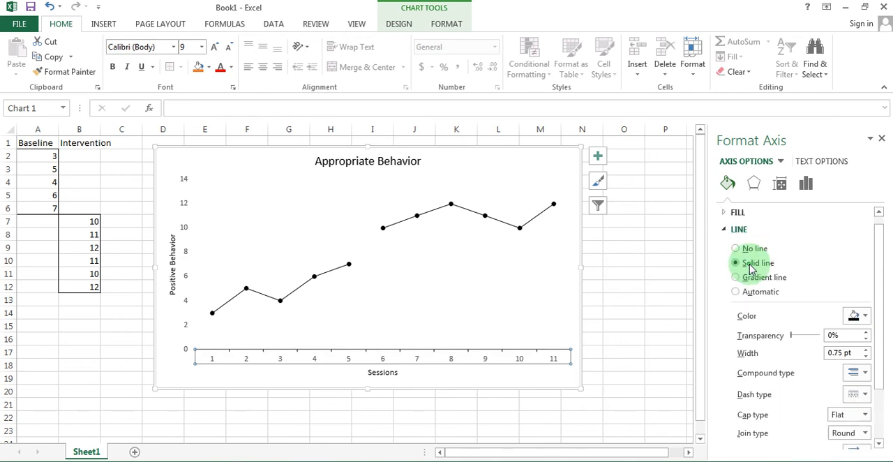
Set the horizontal axis's major tick mark type to None.
{"action": "left_click", "coordinate": [806, 185]}
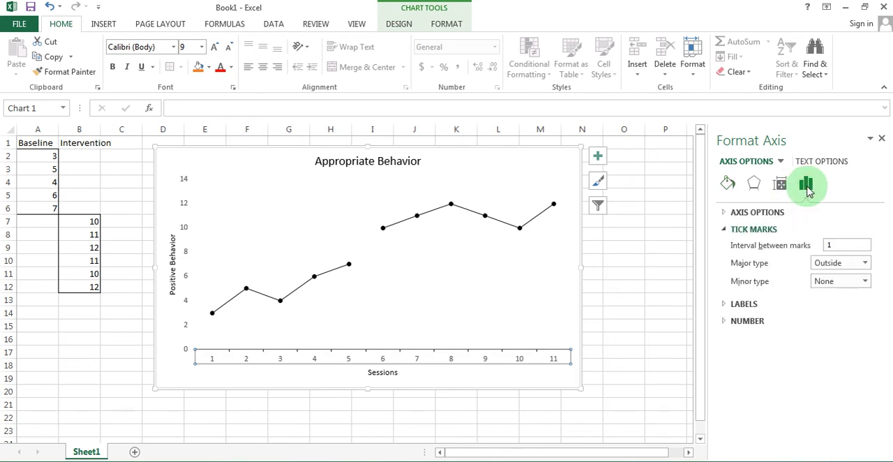
{"action": "left_click", "coordinate": [844, 263]}
{"action": "left_click", "coordinate": [827, 277]}
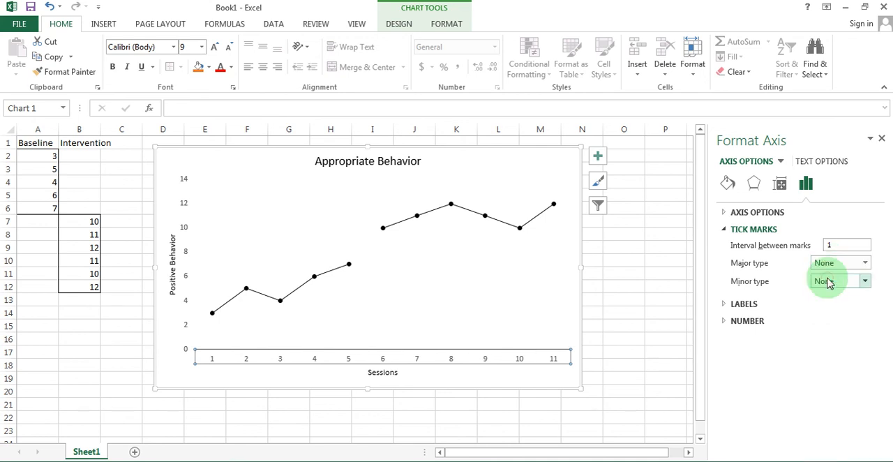
Set the horizontal axis's minor tick marks to Outside and change the fill of its label text to black.
{"action": "left_click", "coordinate": [828, 287]}
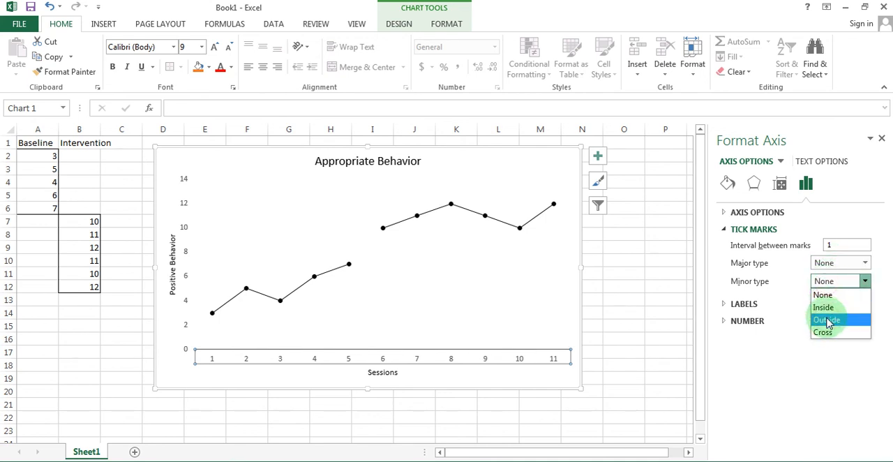
{"action": "left_click", "coordinate": [829, 320]}
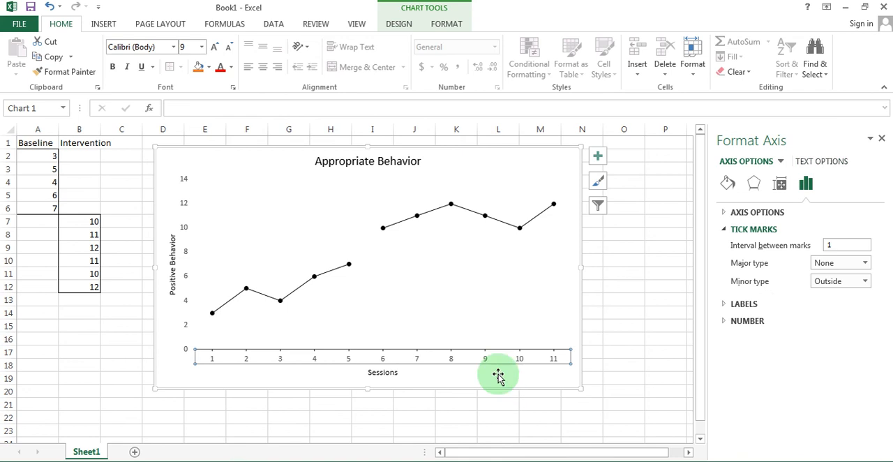
{"action": "left_click", "coordinate": [821, 162]}
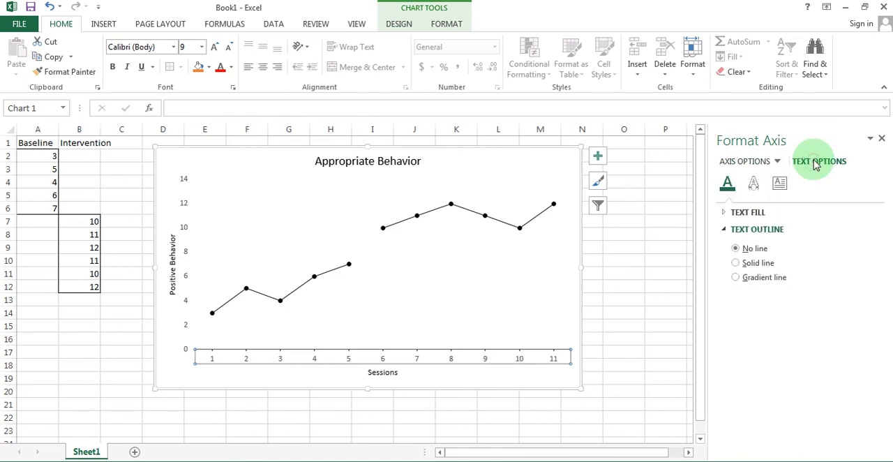
{"action": "left_click", "coordinate": [781, 184]}
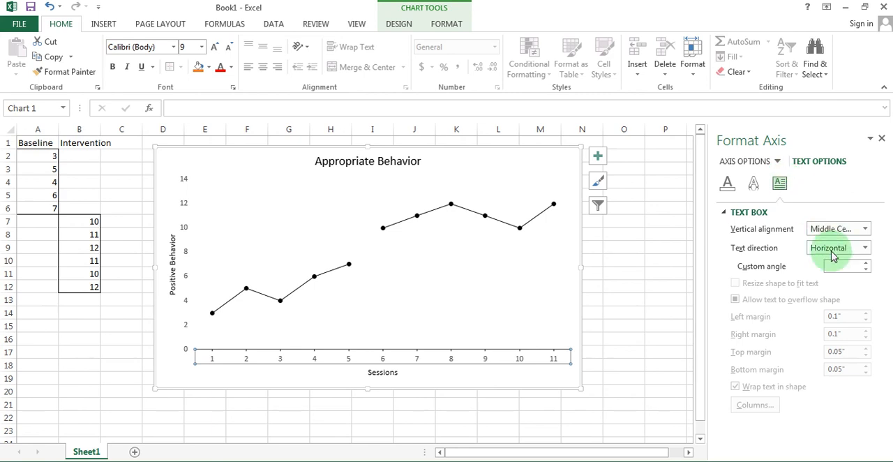
{"action": "left_click", "coordinate": [726, 183]}
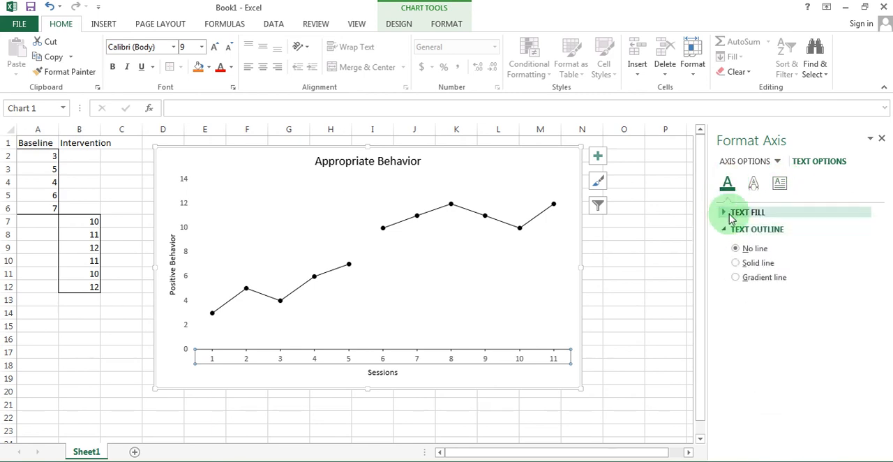
{"action": "left_click", "coordinate": [730, 214]}
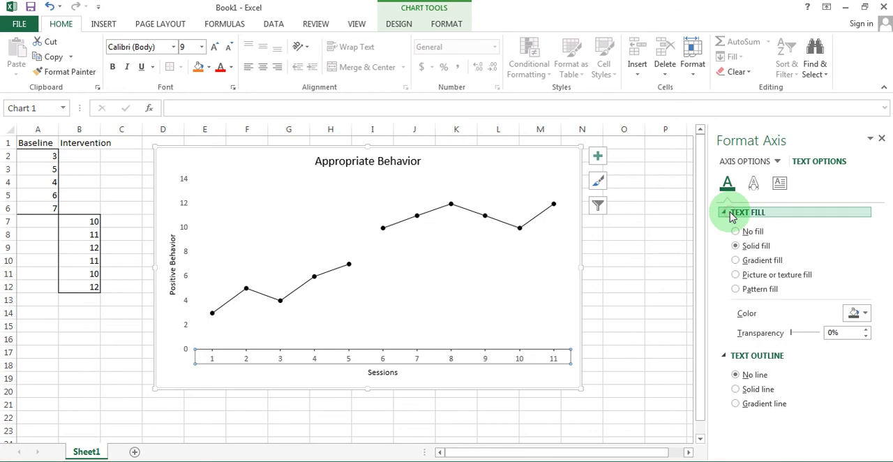
{"action": "left_click", "coordinate": [866, 318]}
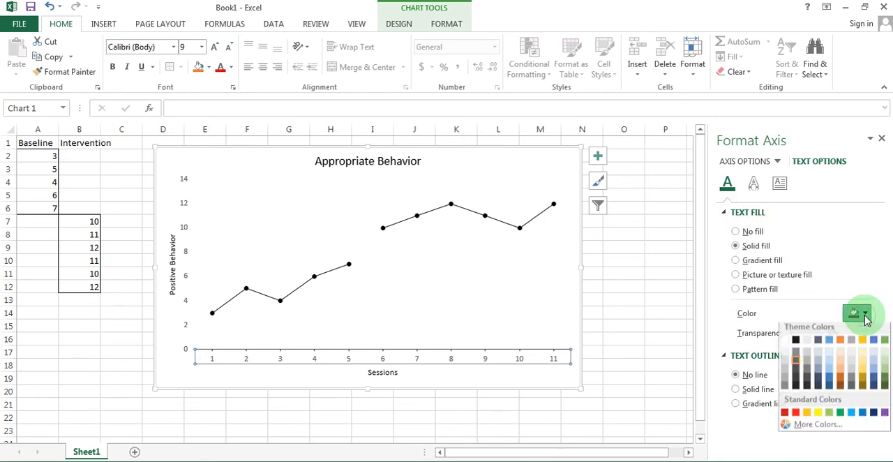
{"action": "left_click", "coordinate": [799, 345]}
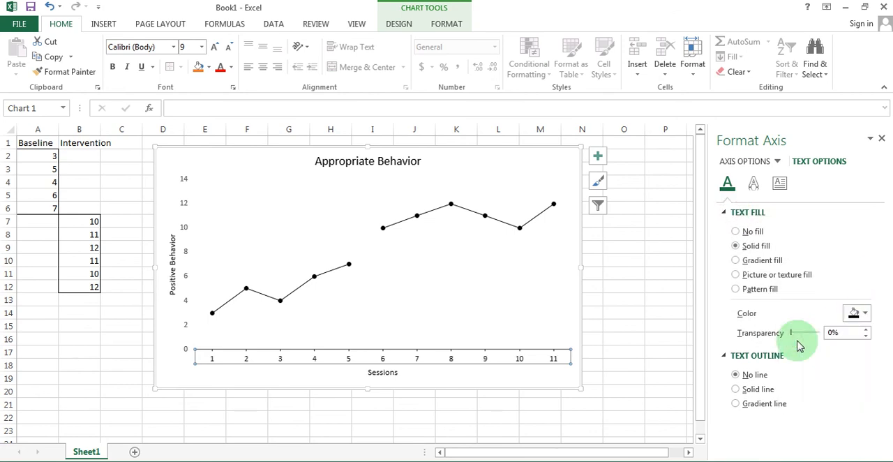
Change the text fill color of the vertical axis labels to black.
{"action": "left_click", "coordinate": [186, 213]}
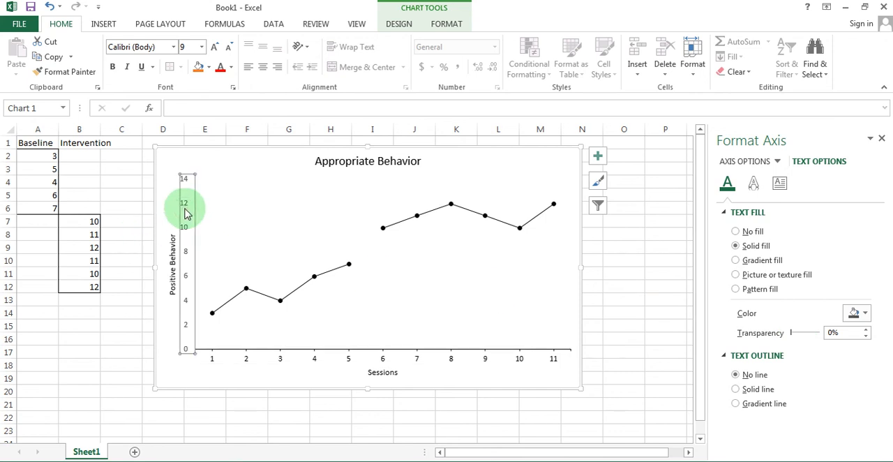
{"action": "left_click", "coordinate": [860, 314]}
{"action": "left_click", "coordinate": [796, 344]}
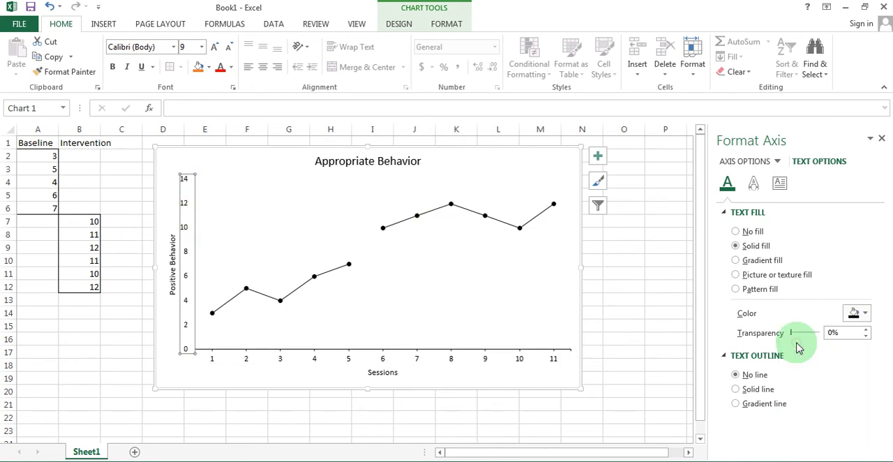
Set the vertical axis's major tick marks to Outside, trying Outside for the minor tick marks before returning them to None.
{"action": "left_click", "coordinate": [745, 162]}
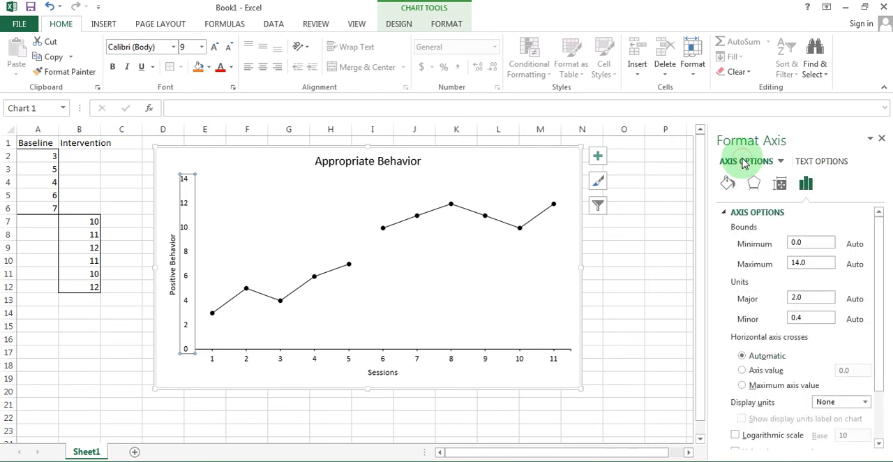
{"action": "left_click", "coordinate": [726, 214]}
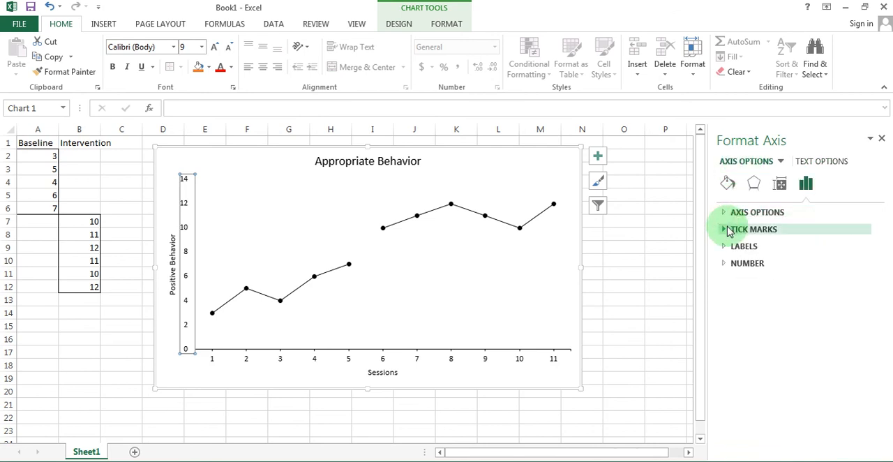
{"action": "left_click", "coordinate": [730, 231]}
{"action": "left_click", "coordinate": [827, 265]}
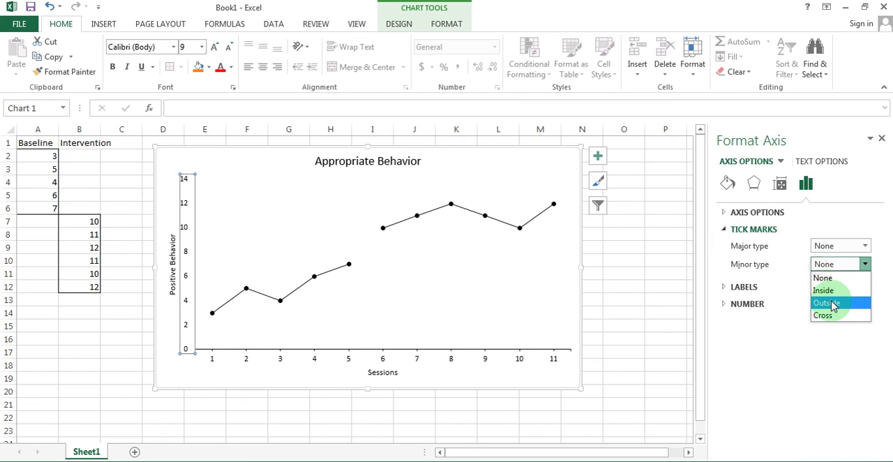
{"action": "left_click", "coordinate": [834, 303]}
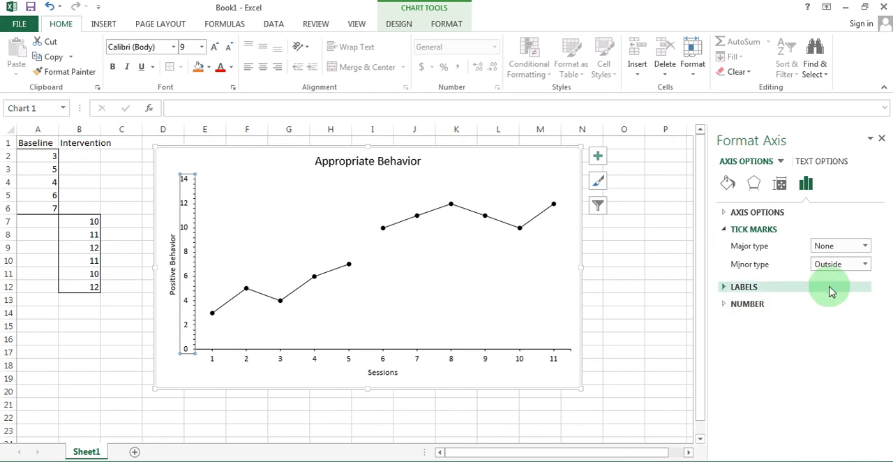
{"action": "left_click", "coordinate": [838, 246]}
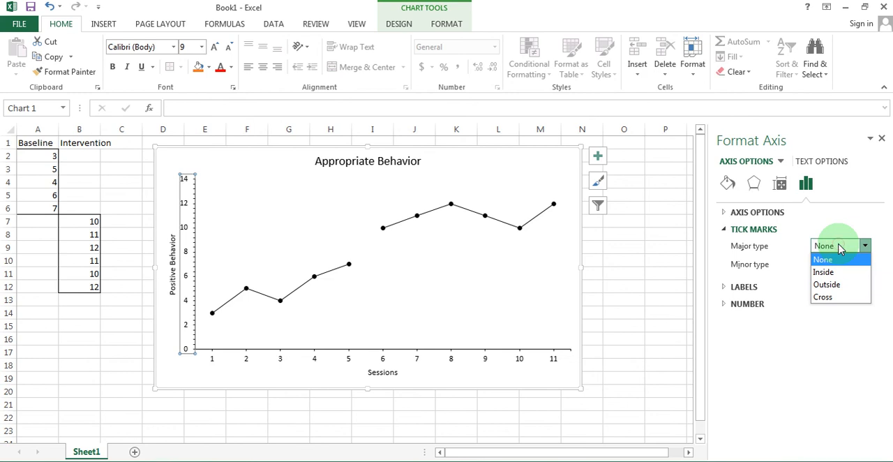
{"action": "left_click", "coordinate": [827, 284]}
{"action": "left_click", "coordinate": [830, 265]}
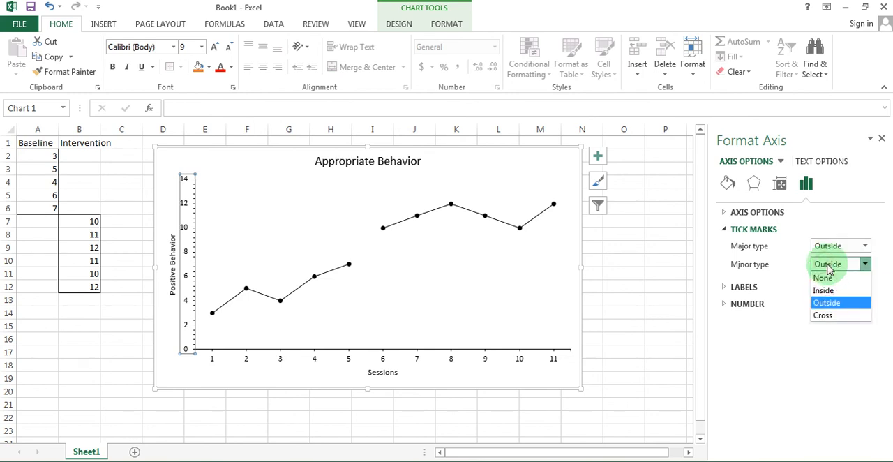
{"action": "left_click", "coordinate": [828, 279]}
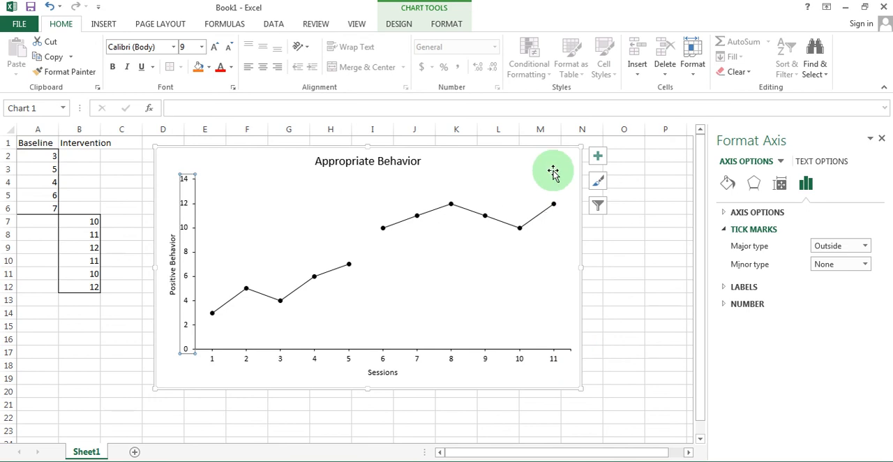
{"action": "left_click", "coordinate": [664, 271]}
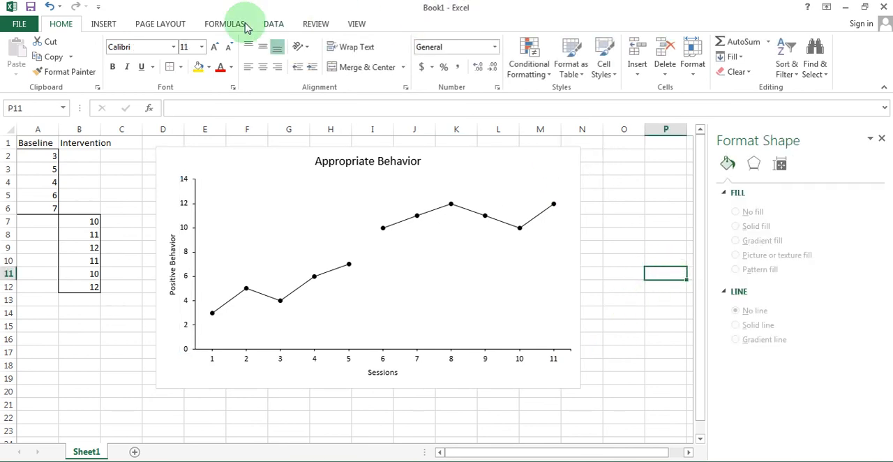
Draw a vertical line about 2.75" tall inside the chart, between sessions 5 and 6, from the horizontal axis up to the 14 level.
{"action": "left_click", "coordinate": [570, 260]}
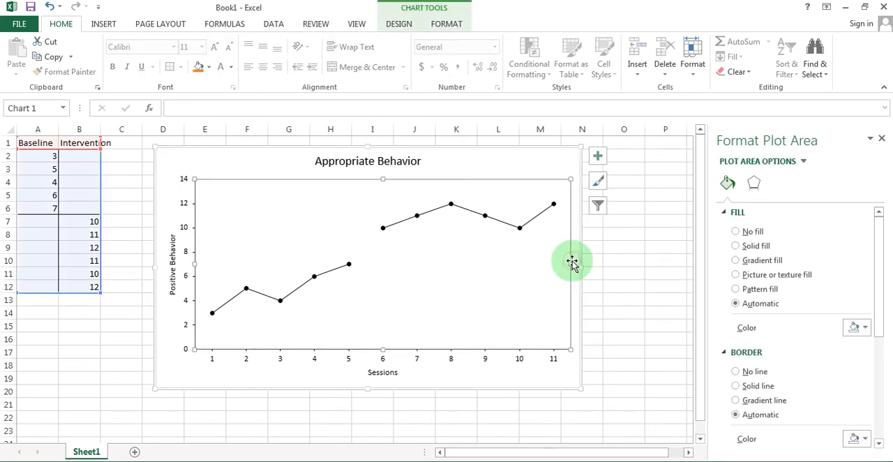
{"action": "left_click", "coordinate": [474, 287]}
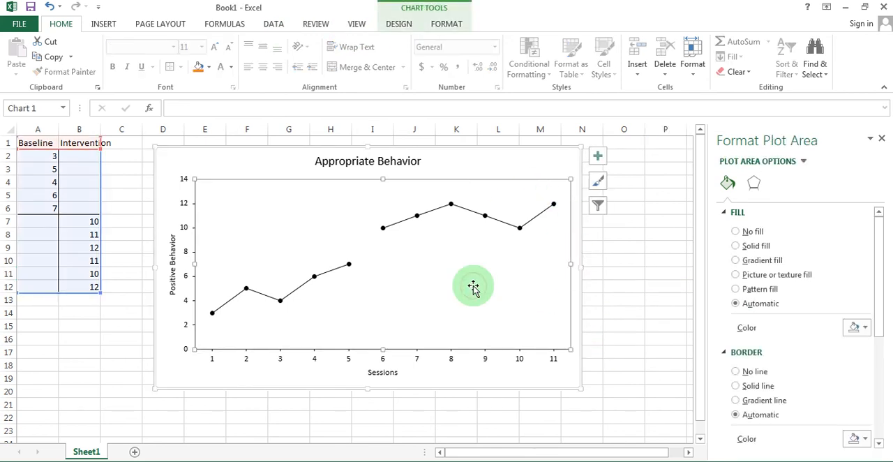
{"action": "left_click", "coordinate": [493, 165]}
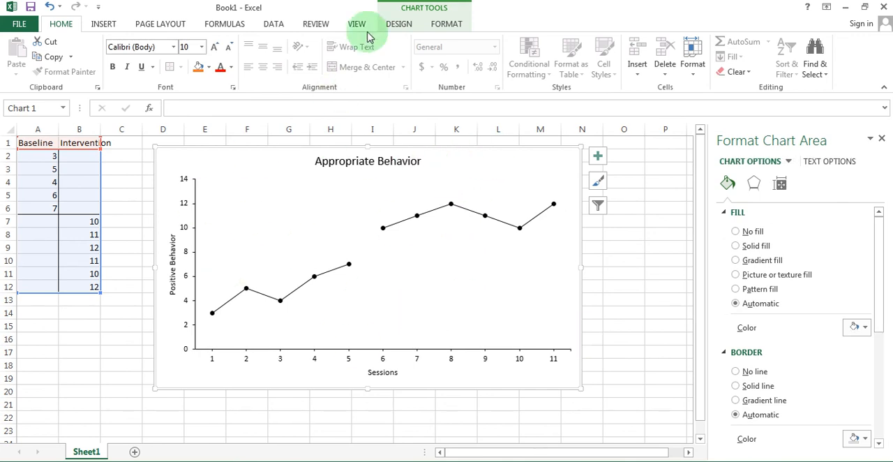
{"action": "left_click", "coordinate": [444, 26]}
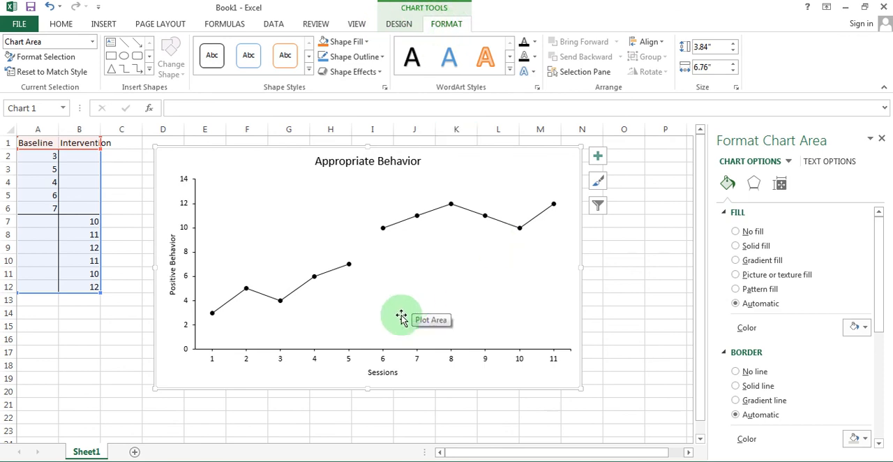
{"action": "right_click", "coordinate": [124, 46]}
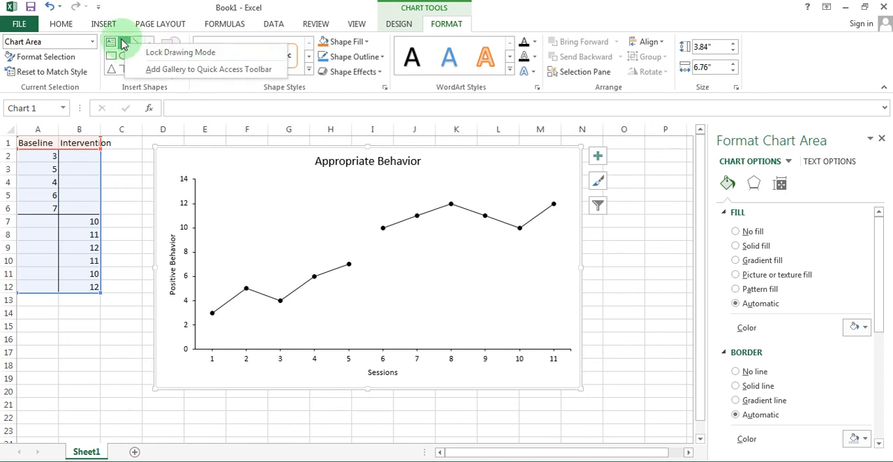
{"action": "left_click", "coordinate": [122, 40]}
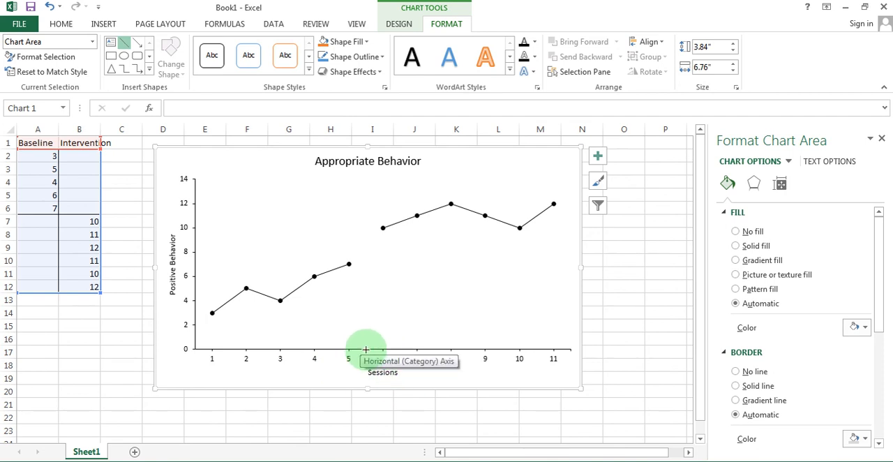
{"action": "mouse_move", "coordinate": [365, 349]}
{"action": "left_mouse_down"}
{"action": "mouse_move", "coordinate": [367, 178]}
{"action": "mouse_move", "coordinate": [395, 175]}
{"action": "mouse_move", "coordinate": [202, 183]}
{"action": "mouse_move", "coordinate": [338, 177]}
{"action": "left_mouse_up"}
{"action": "left_click", "coordinate": [374, 221]}
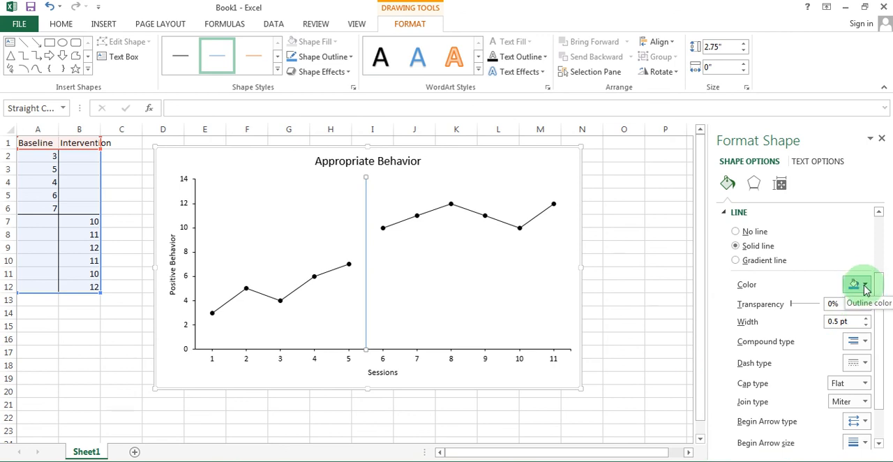
Format the vertical phase line as a black dashed line.
{"action": "left_click", "coordinate": [866, 287]}
{"action": "left_click", "coordinate": [791, 313]}
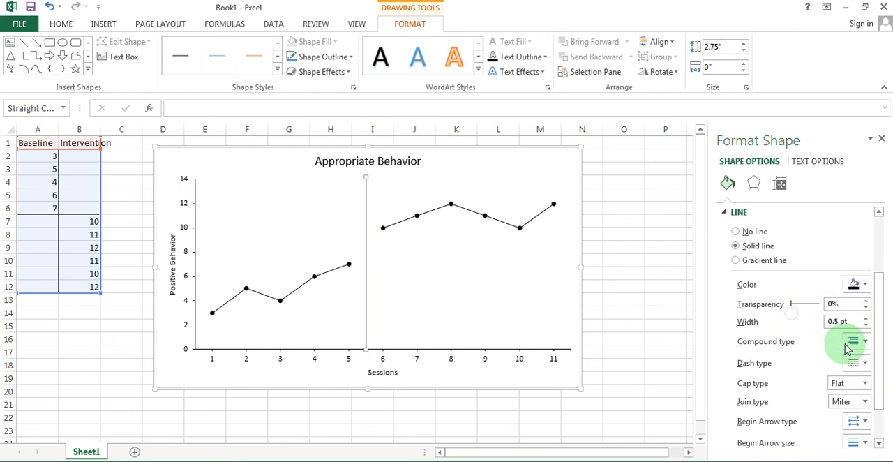
{"action": "left_click", "coordinate": [863, 363]}
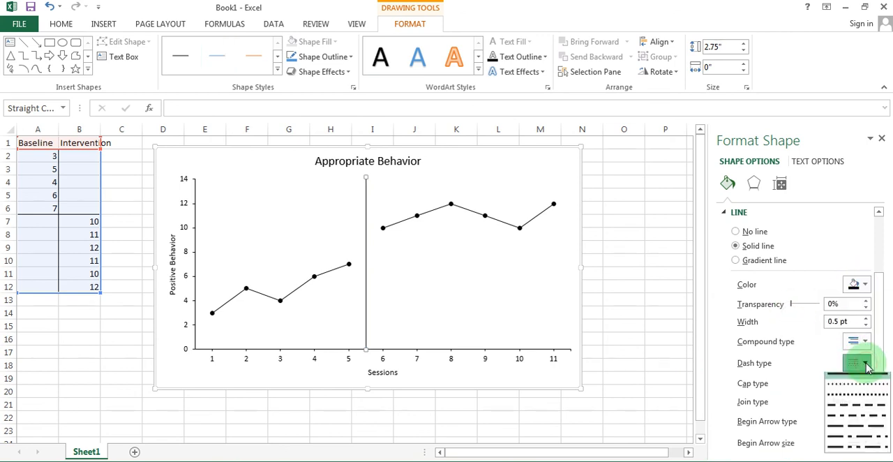
{"action": "left_click", "coordinate": [861, 414]}
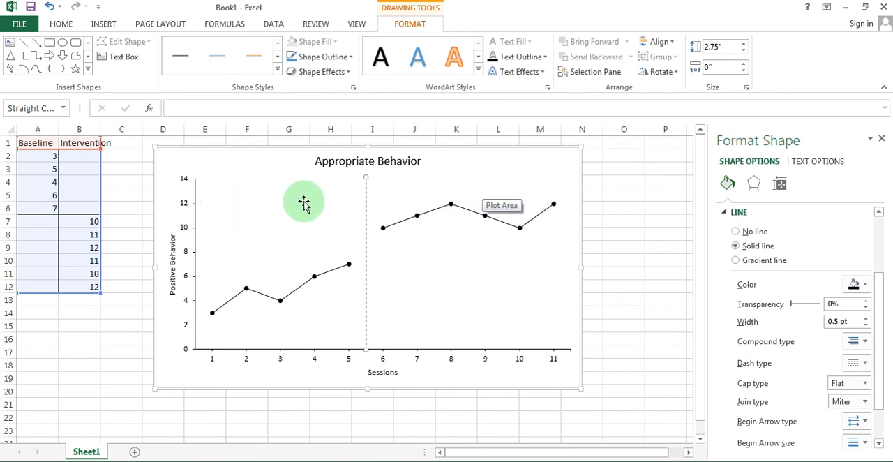
Add a text box reading "Baseline" to the chart, shrink it to fit the text, and place it above the first phase's data.
{"action": "left_click", "coordinate": [276, 171]}
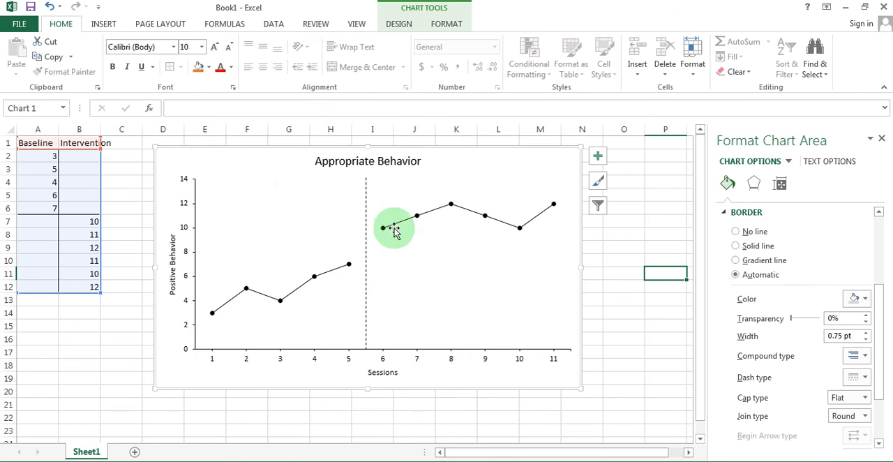
{"action": "left_click", "coordinate": [447, 25]}
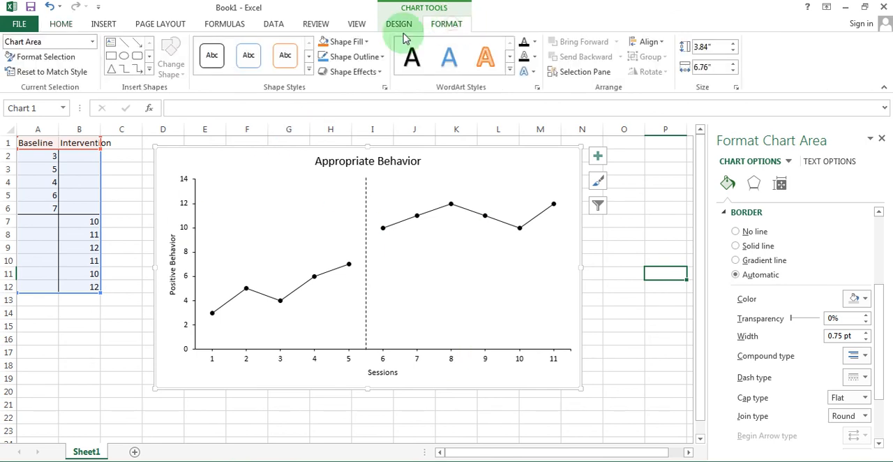
{"action": "left_click", "coordinate": [110, 46]}
{"action": "left_click", "coordinate": [224, 194]}
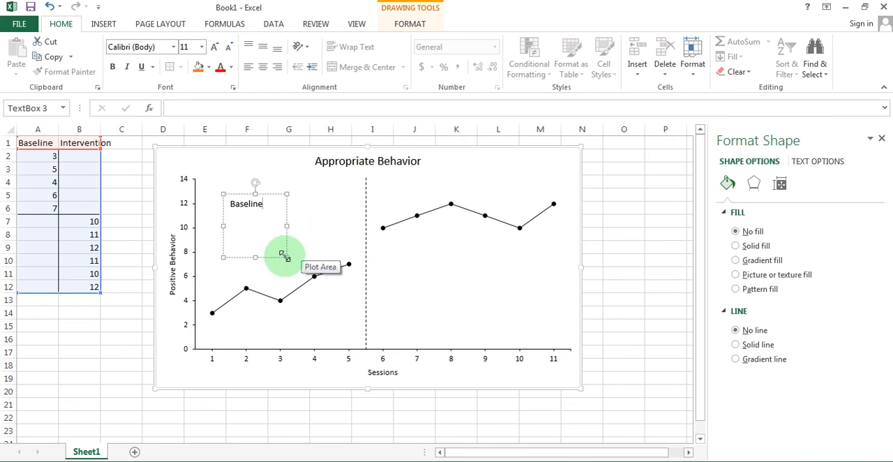
{"action": "left_click_drag", "start_coordinate": [284, 256], "coordinate": [284, 176]}
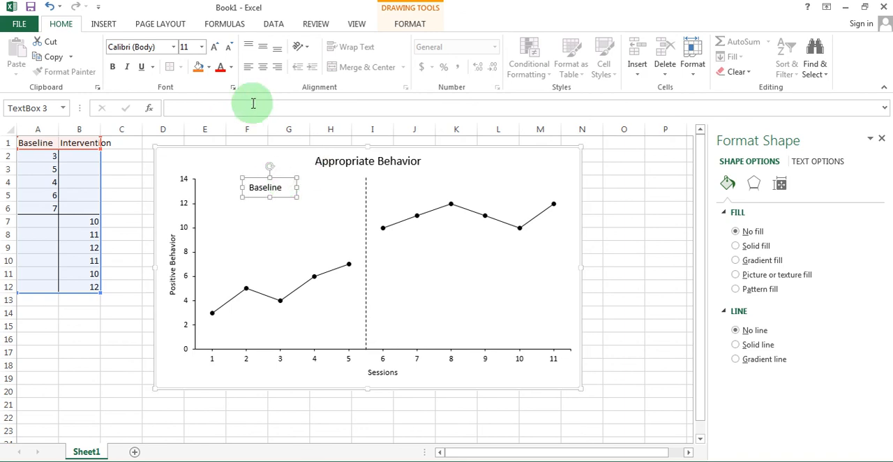
Add a text box reading "Intervention" to the chart and place it above the second phase's data, level with the Baseline label.
{"action": "left_click", "coordinate": [478, 168]}
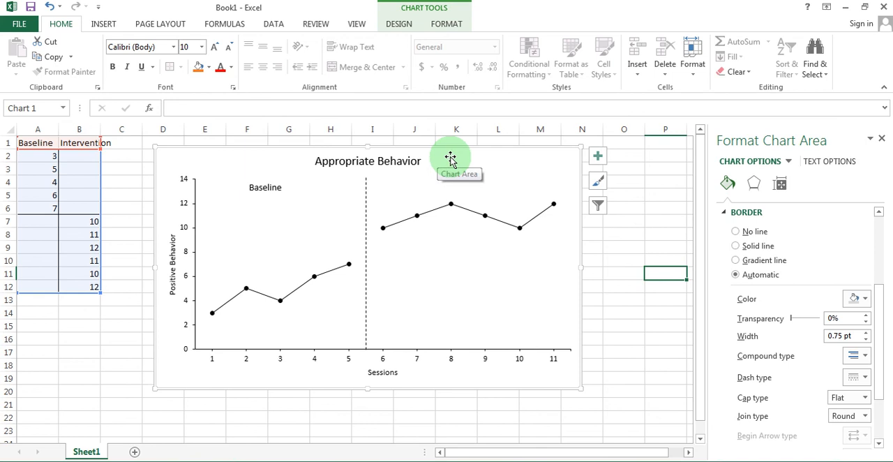
{"action": "left_click", "coordinate": [444, 25]}
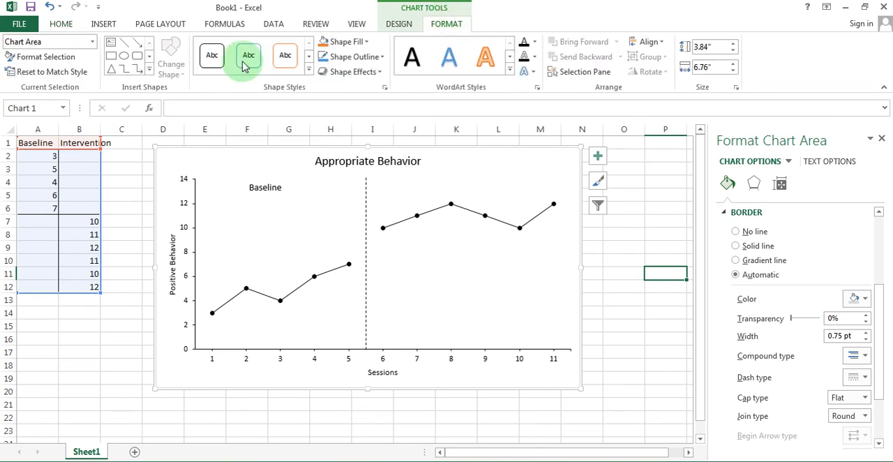
{"action": "left_click", "coordinate": [110, 45]}
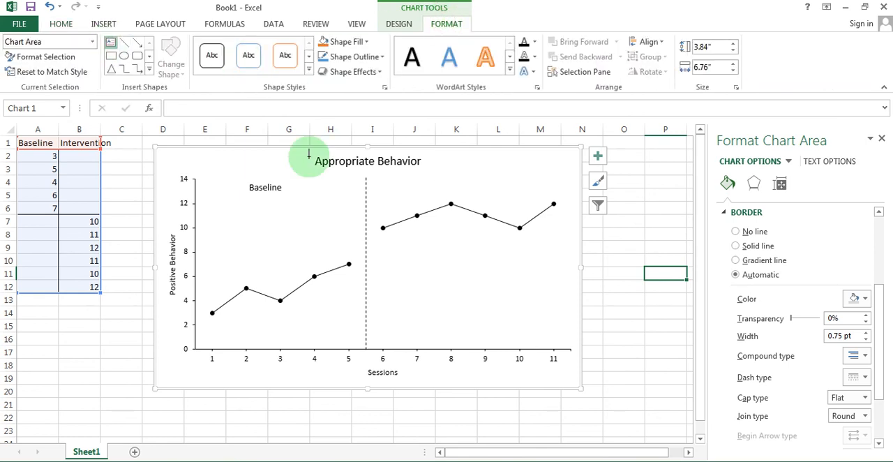
{"action": "left_click", "coordinate": [441, 179]}
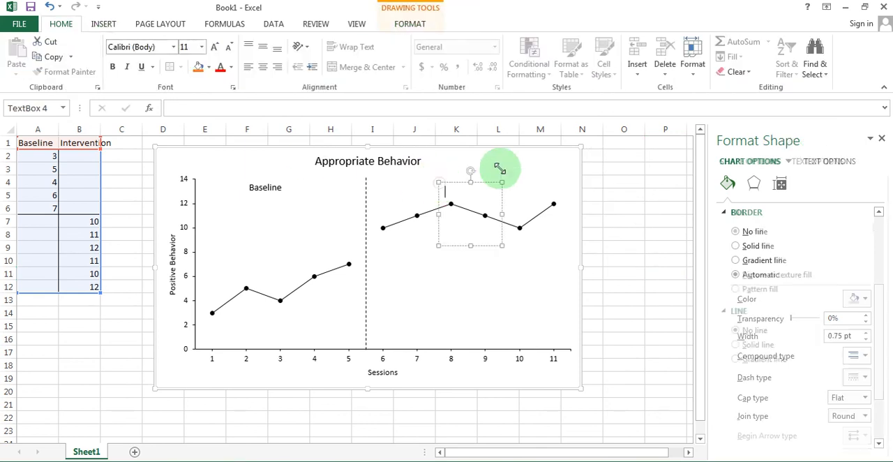
{"action": "type", "text": "Iner"}
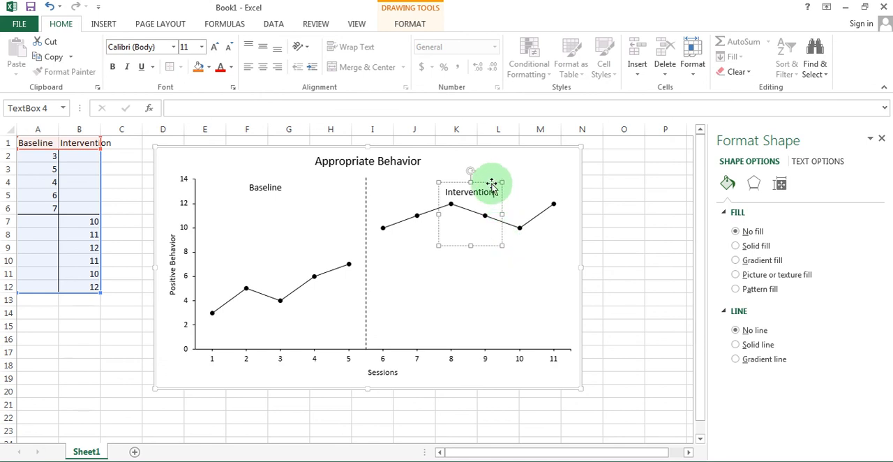
{"action": "mouse_move", "coordinate": [491, 183]}
{"action": "left_mouse_down"}
{"action": "mouse_move", "coordinate": [473, 179]}
{"action": "mouse_move", "coordinate": [524, 179]}
{"action": "left_mouse_up"}
{"action": "left_click", "coordinate": [614, 229]}
{"action": "left_click", "coordinate": [730, 314]}
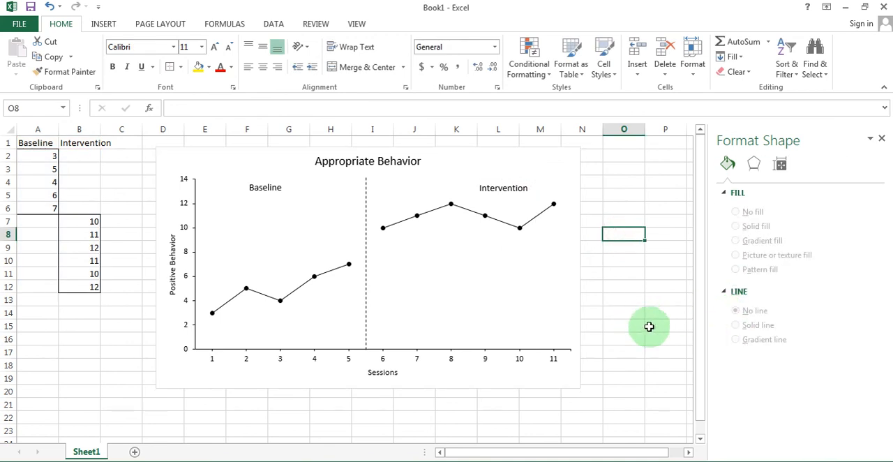
Remove the border line around the chart area.
{"action": "left_click", "coordinate": [575, 289]}
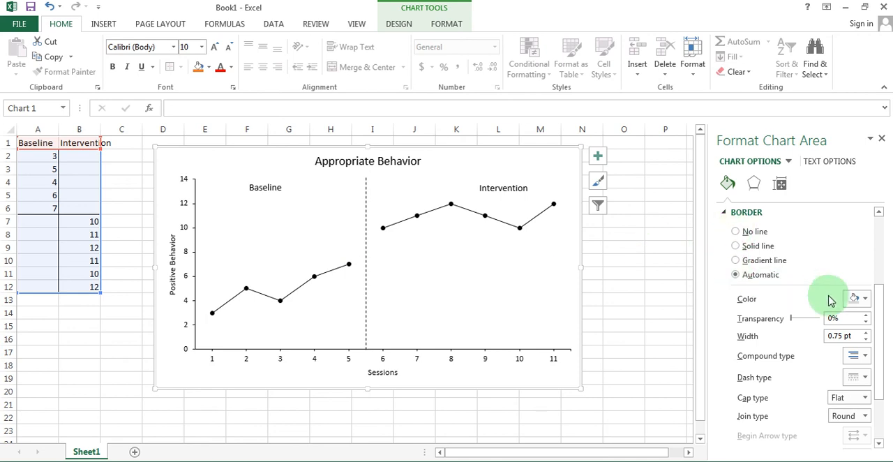
{"action": "left_click", "coordinate": [735, 231]}
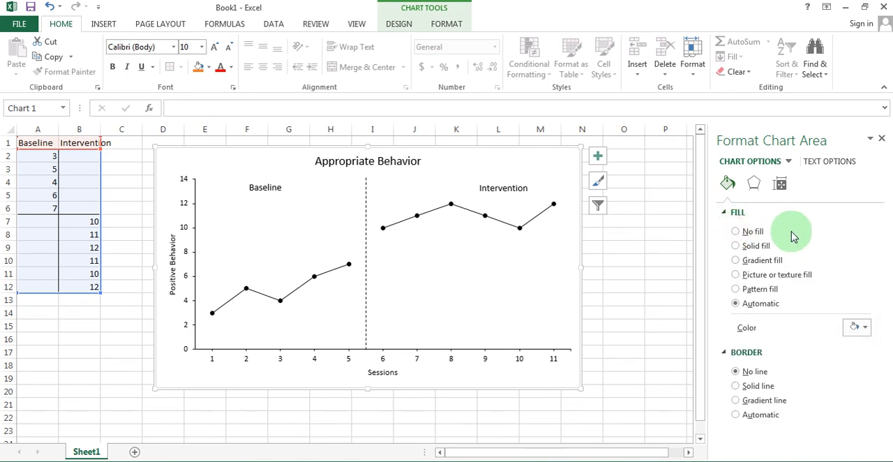
Save the workbook to the Desktop as an Excel Workbook named Book1.
{"action": "left_click", "coordinate": [21, 27]}
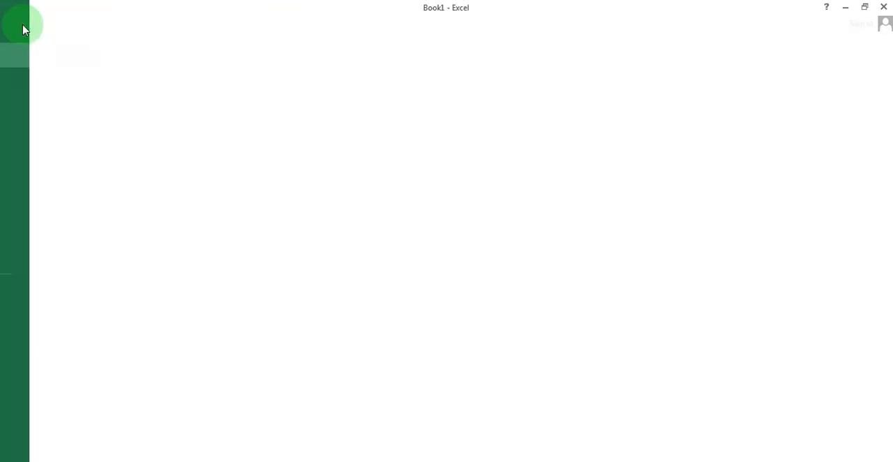
{"action": "left_click", "coordinate": [29, 154]}
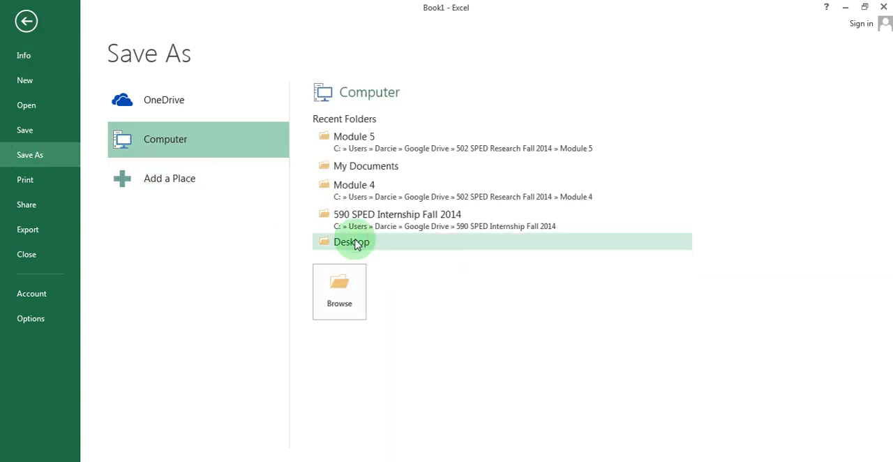
{"action": "left_click", "coordinate": [341, 294]}
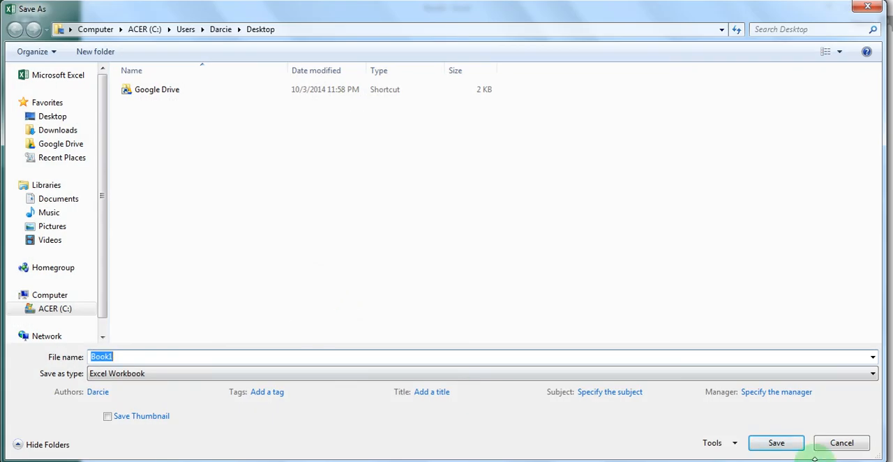
{"action": "left_click", "coordinate": [793, 446]}
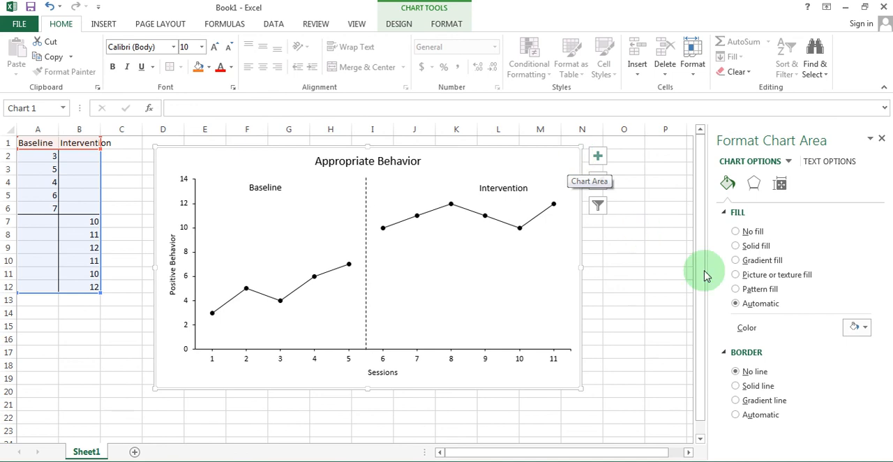
Copy the whole Appropriate Behavior chart, including its phase line and labels.
{"action": "left_click", "coordinate": [625, 261]}
{"action": "left_click", "coordinate": [573, 173]}
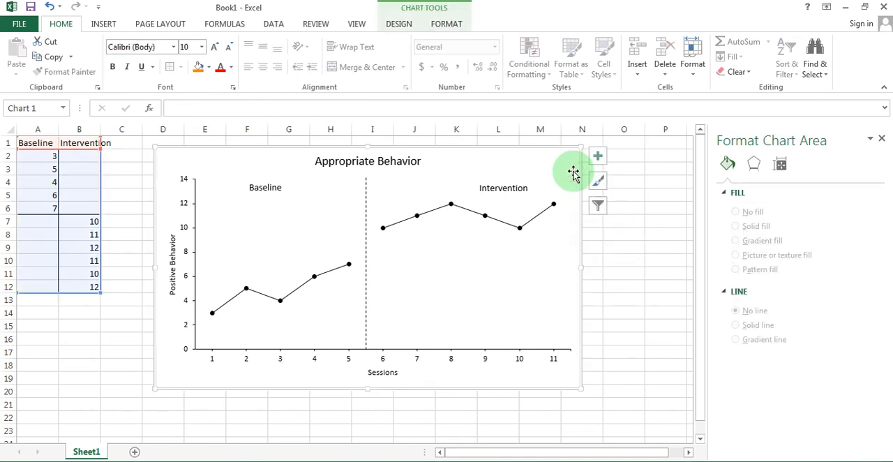
{"action": "left_click", "coordinate": [32, 25]}
{"action": "left_click", "coordinate": [32, 26]}
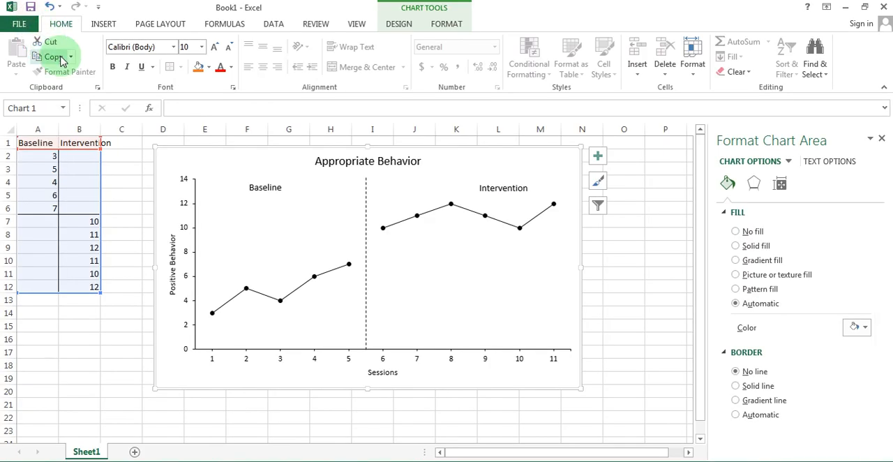
{"action": "left_click", "coordinate": [56, 60]}
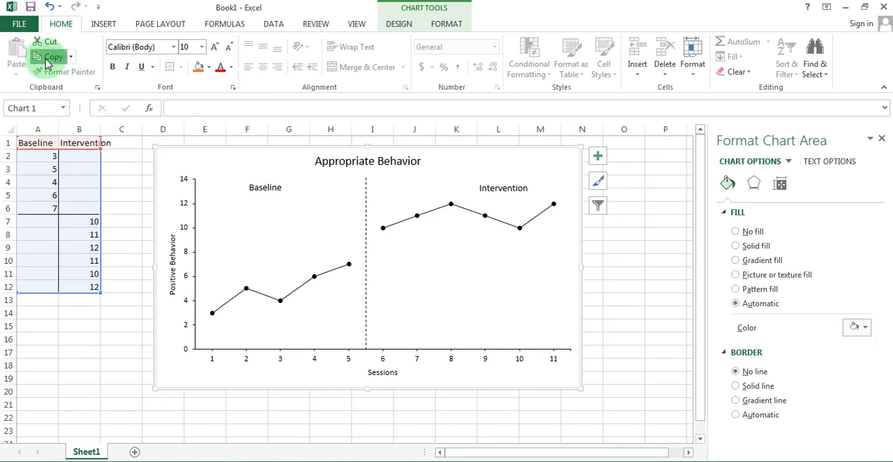
Switch to Word 2013, create a blank document, and paste the copied chart into it as a picture.
{"action": "left_click", "coordinate": [16, 452]}
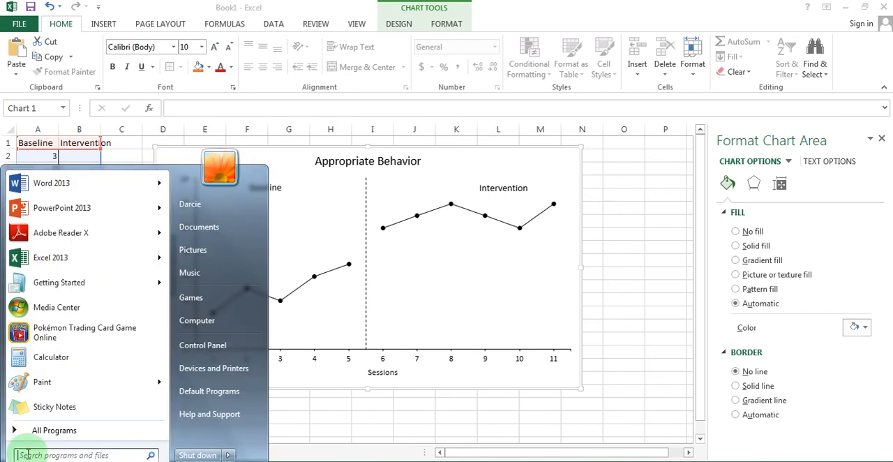
{"action": "left_click", "coordinate": [49, 183]}
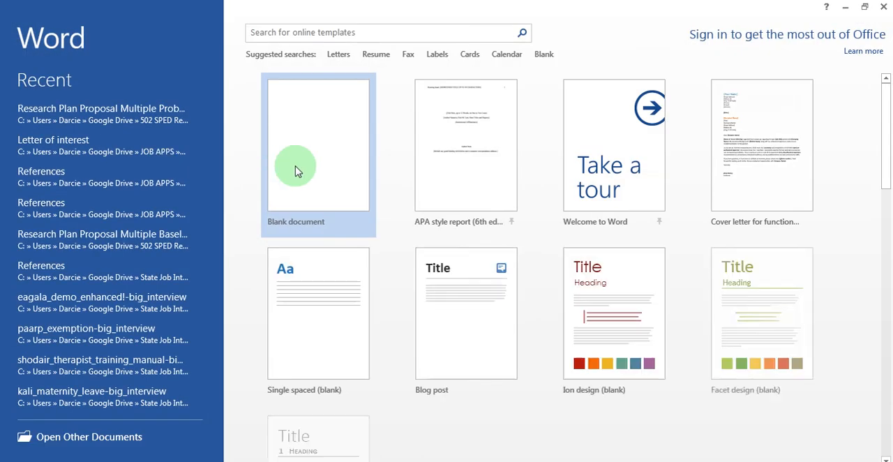
{"action": "left_click", "coordinate": [295, 165]}
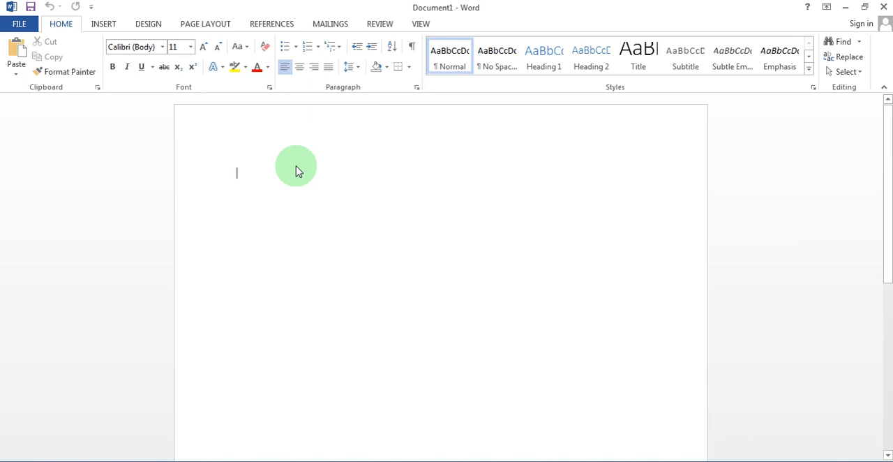
{"action": "right_click", "coordinate": [295, 167]}
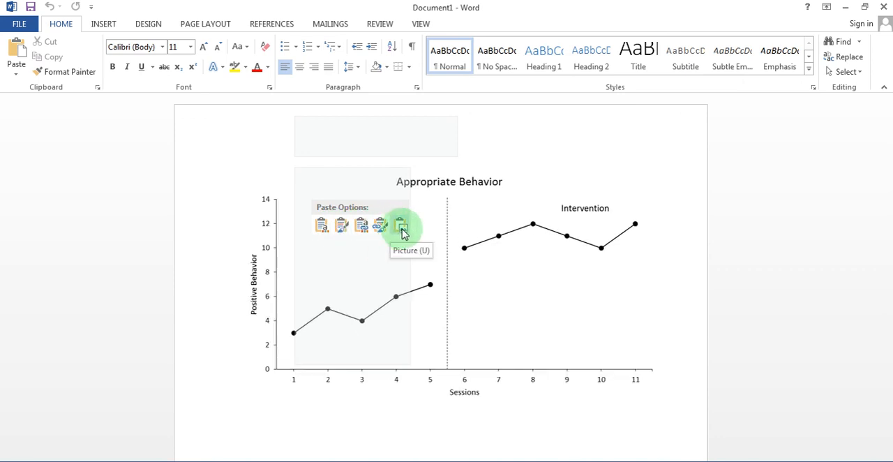
{"action": "left_click", "coordinate": [402, 230]}
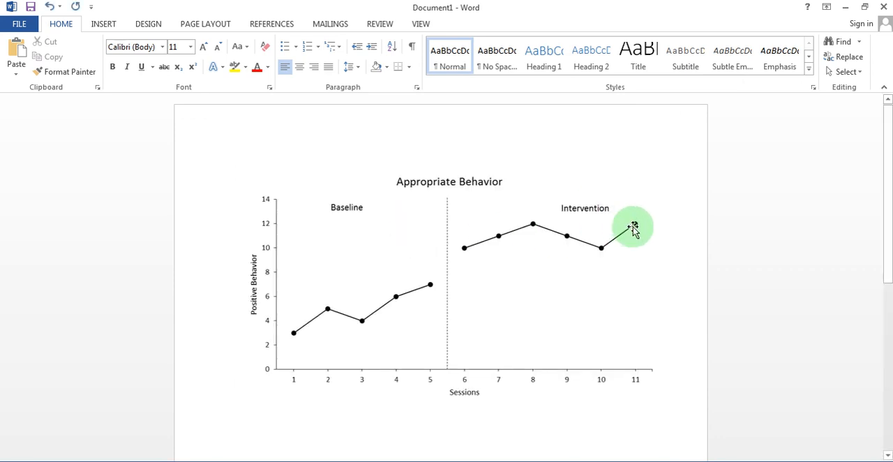